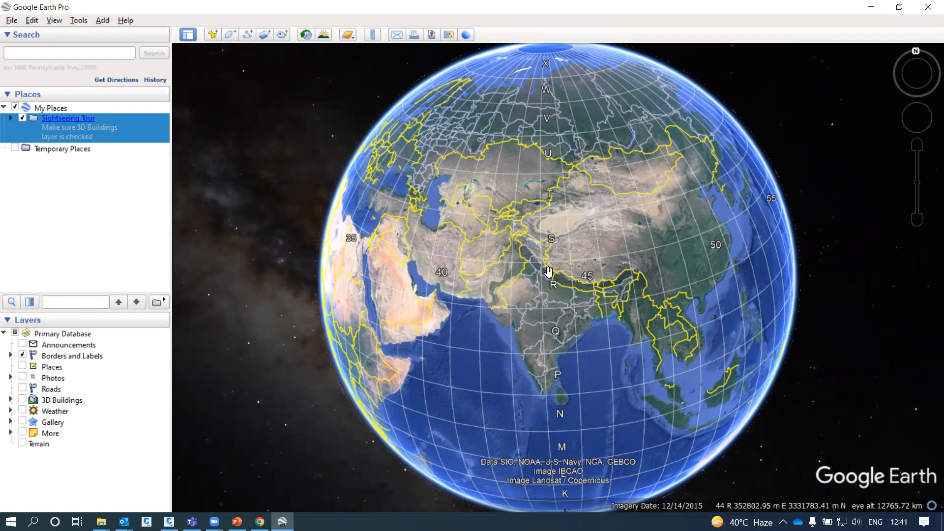
# Examine the UTM grid zone numbers and letters over India, closing in on zone 43 R across Rajasthan
pyautogui.moveTo(567, 328); pyautogui.dragTo(596, 322)
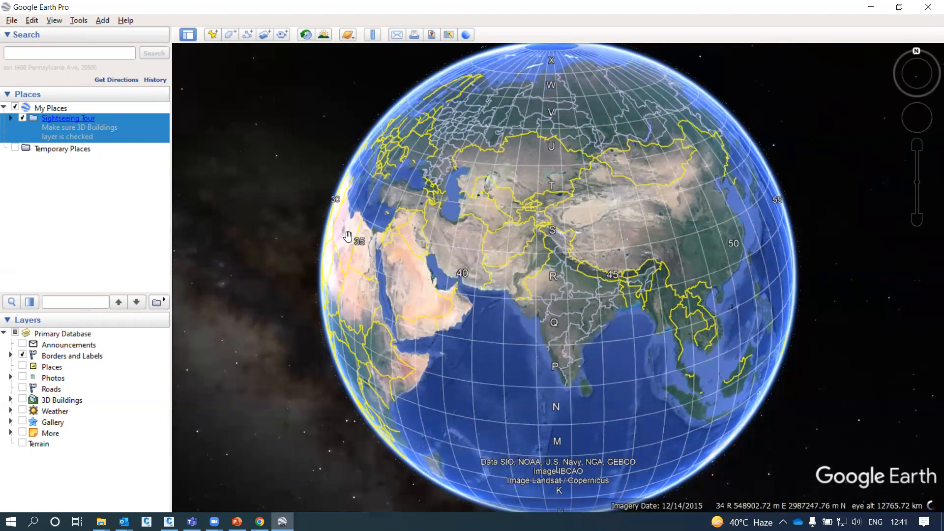
pyautogui.moveTo(560, 266); pyautogui.dragTo(545, 253)
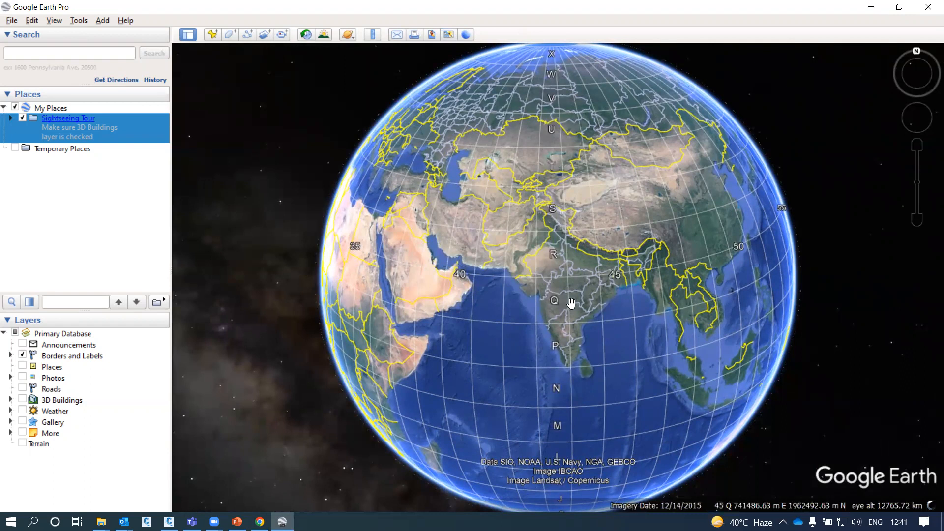
pyautogui.scroll(2, 543, 263)
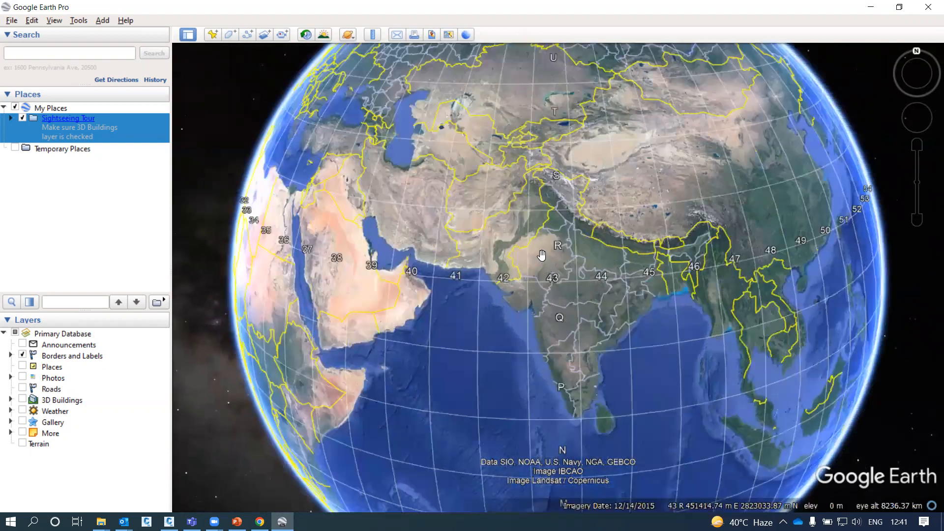
pyautogui.scroll(4, 541, 255)
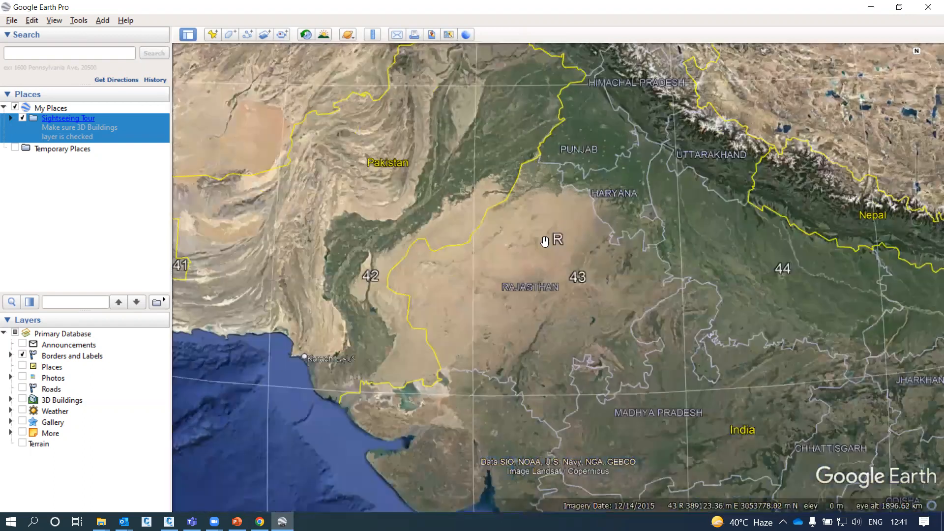
pyautogui.click(575, 268)
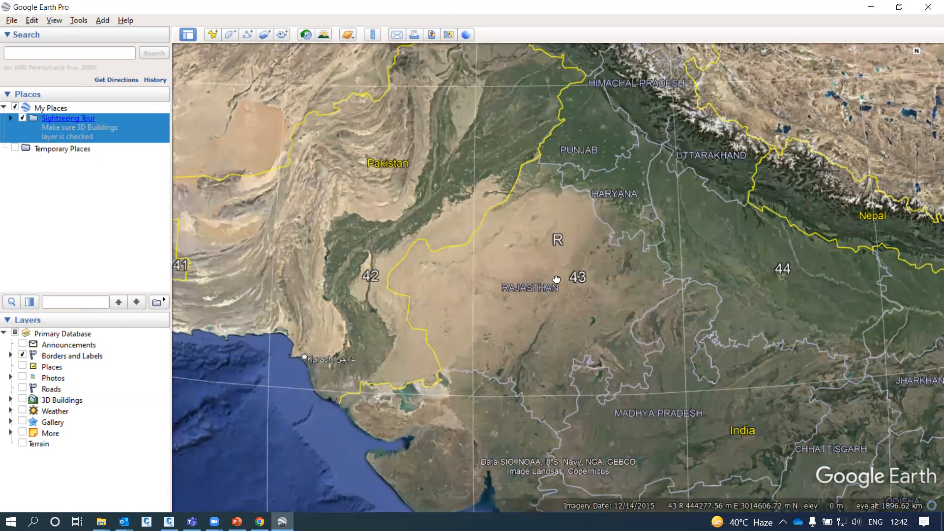
pyautogui.moveTo(556, 274); pyautogui.dragTo(556, 285)
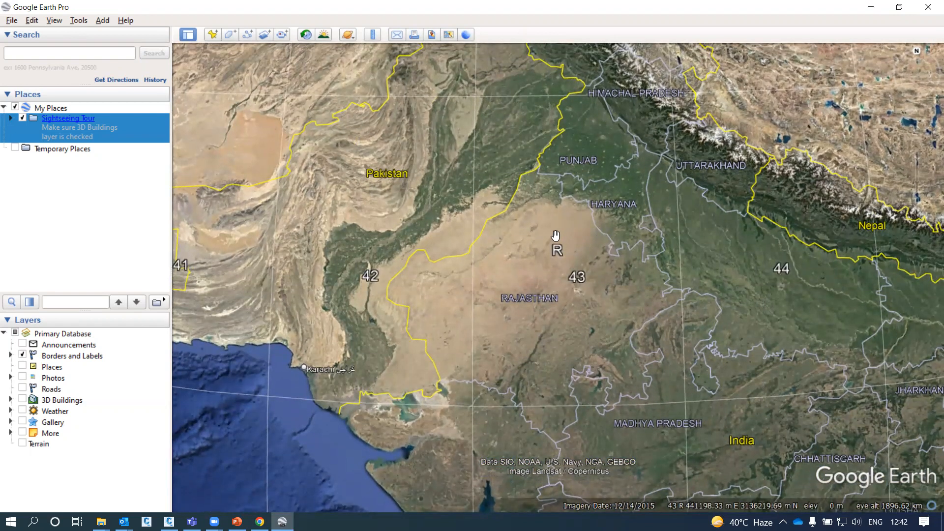
# Inspect the UTM zones 43 and 44 and band Q over central and southern India around Telangana
pyautogui.moveTo(597, 278); pyautogui.dragTo(440, 274)
pyautogui.moveTo(565, 363); pyautogui.dragTo(475, 241)
pyautogui.moveTo(529, 346); pyautogui.dragTo(520, 227)
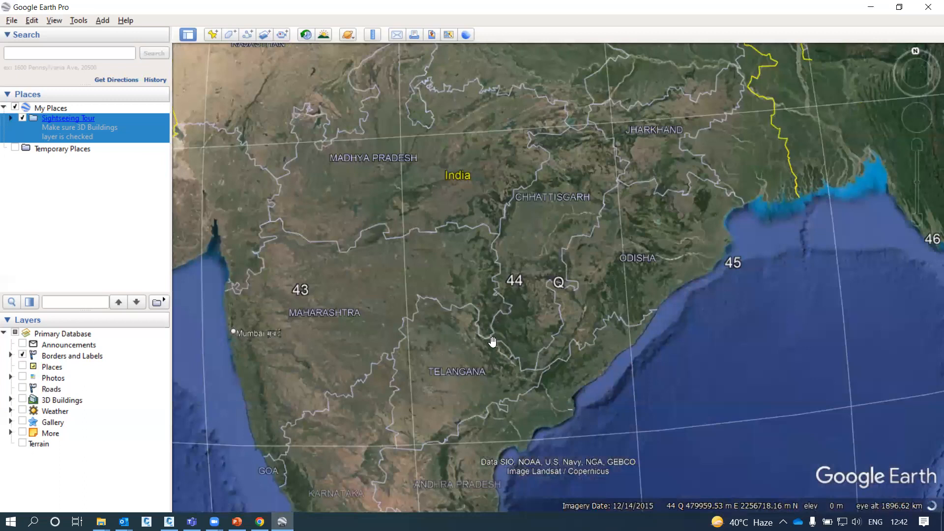
pyautogui.scroll(1, 492, 341)
pyautogui.scroll(2, 526, 316)
pyautogui.click(612, 282)
pyautogui.moveTo(510, 242); pyautogui.dragTo(544, 179)
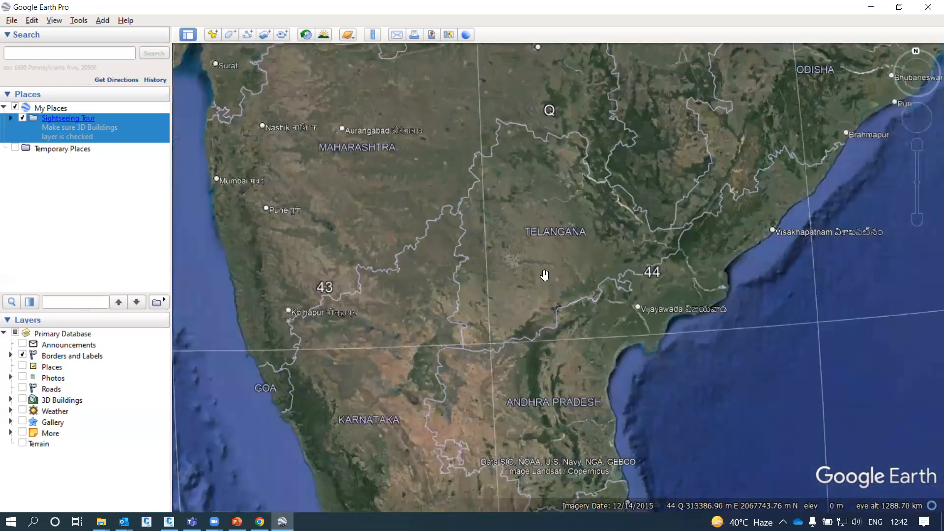
pyautogui.scroll(-2, 544, 275)
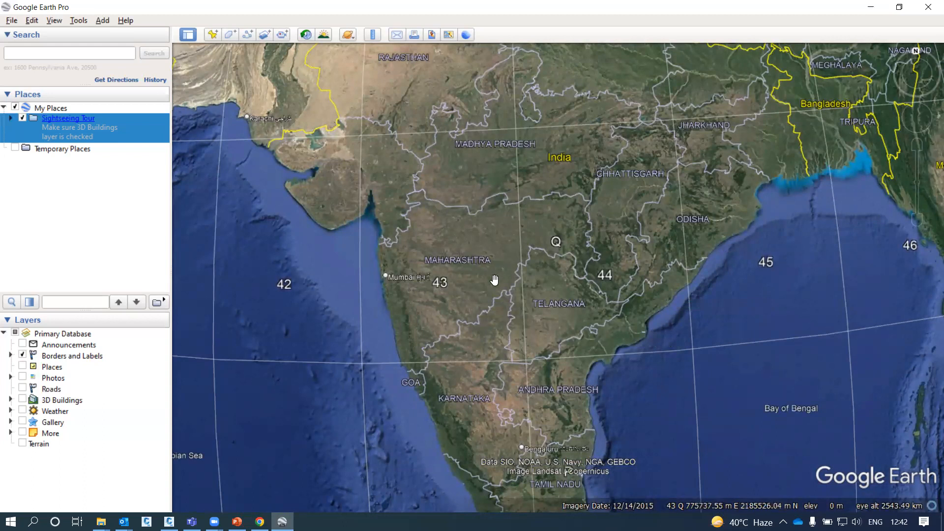
# Follow the UTM zones 42 and 43 and bands Q and R from India's west coast up to Punjab
pyautogui.click(437, 284)
pyautogui.moveTo(437, 285); pyautogui.dragTo(575, 311)
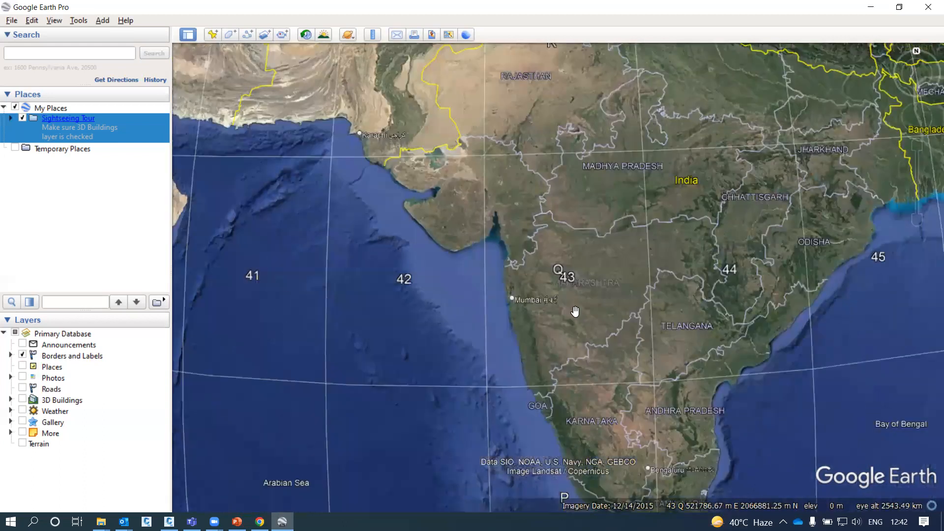
pyautogui.moveTo(483, 241); pyautogui.dragTo(483, 297)
pyautogui.moveTo(660, 203); pyautogui.dragTo(630, 223)
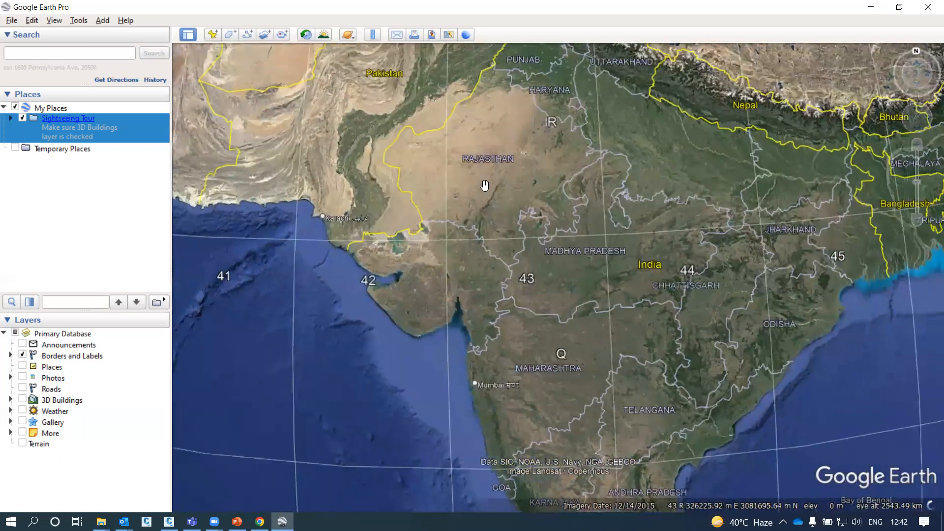
pyautogui.moveTo(535, 89); pyautogui.dragTo(614, 206)
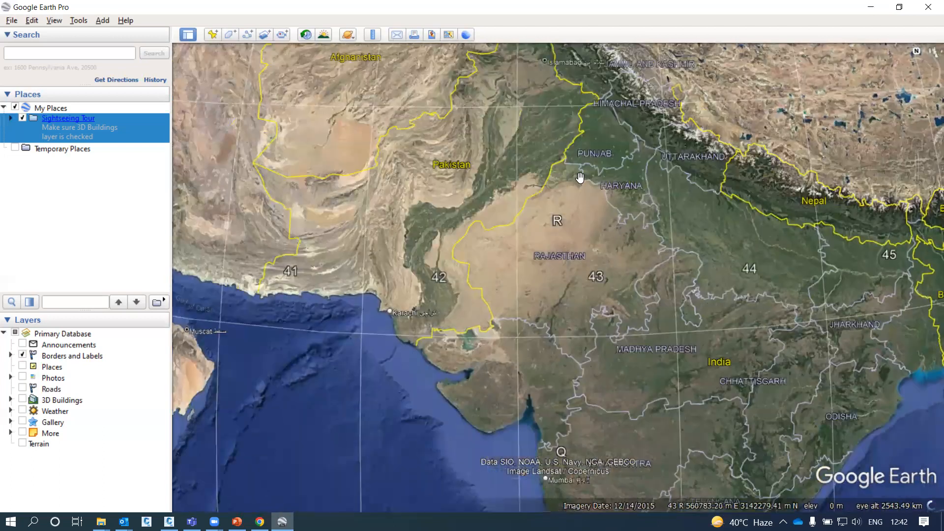
# View the whole of India on the globe and examine the UTM zones from its western to eastern borders
pyautogui.scroll(-3, 578, 177)
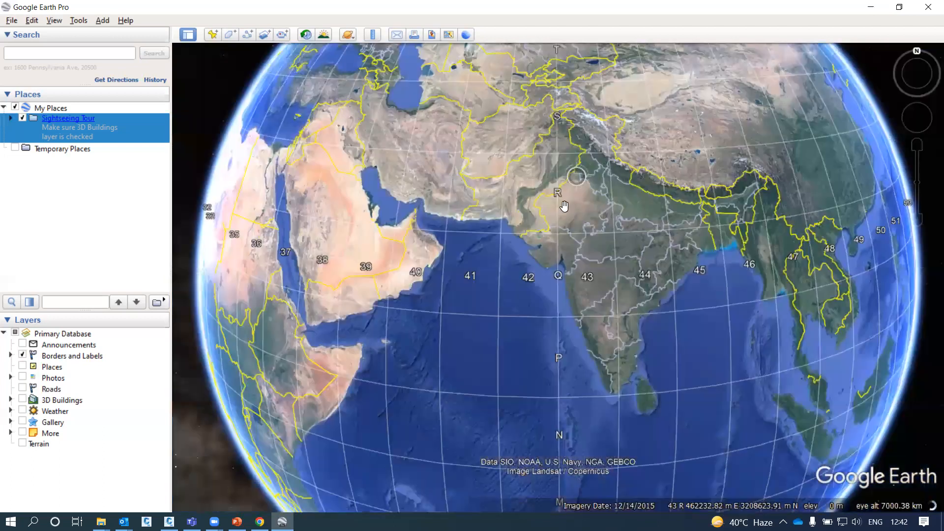
pyautogui.moveTo(564, 206); pyautogui.dragTo(540, 200)
pyautogui.moveTo(644, 232); pyautogui.dragTo(603, 232)
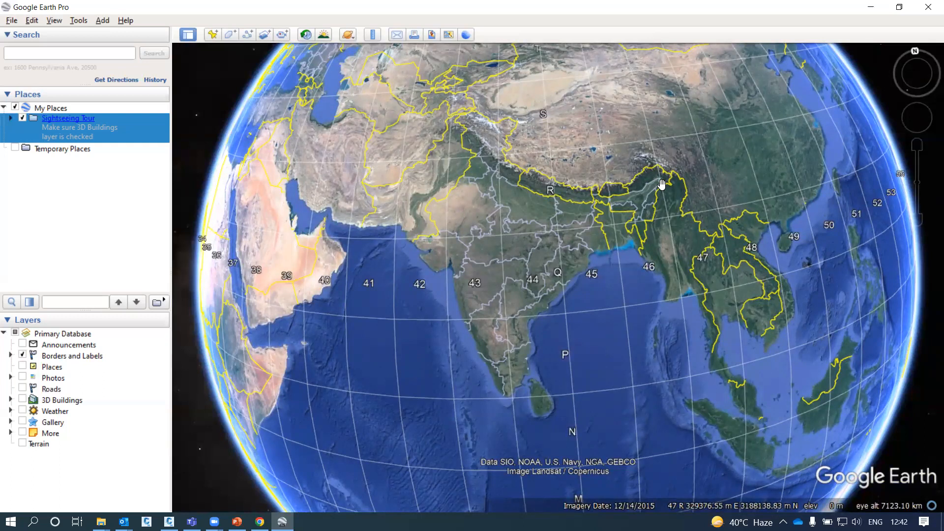
pyautogui.moveTo(679, 181); pyautogui.dragTo(687, 205)
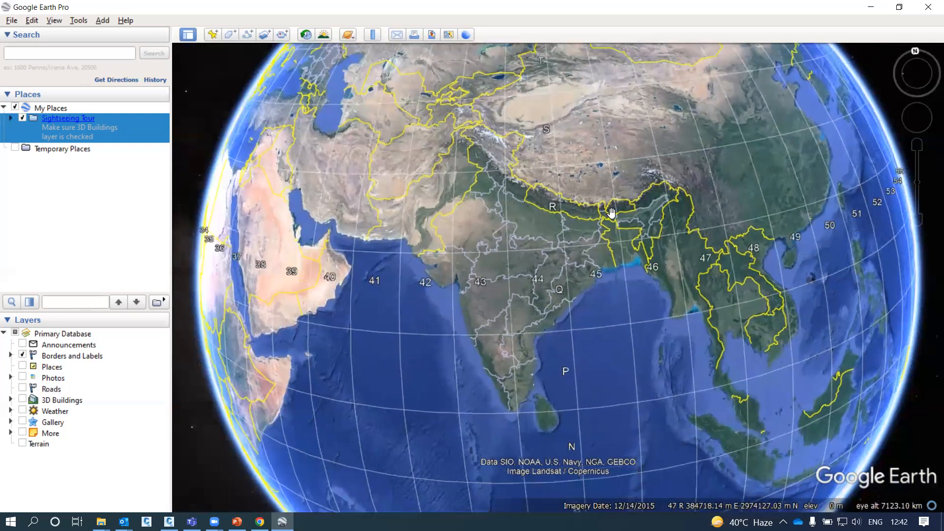
pyautogui.moveTo(611, 213); pyautogui.dragTo(631, 204)
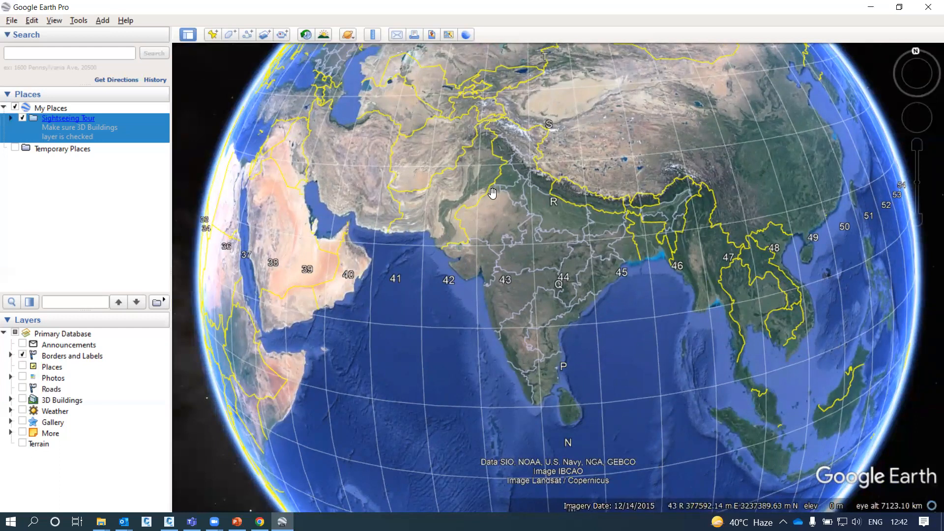
# Zoom in on the farmland near Pali in Rajasthan until individual fields can be distinguished
pyautogui.scroll(1, 490, 214)
pyautogui.scroll(2, 490, 213)
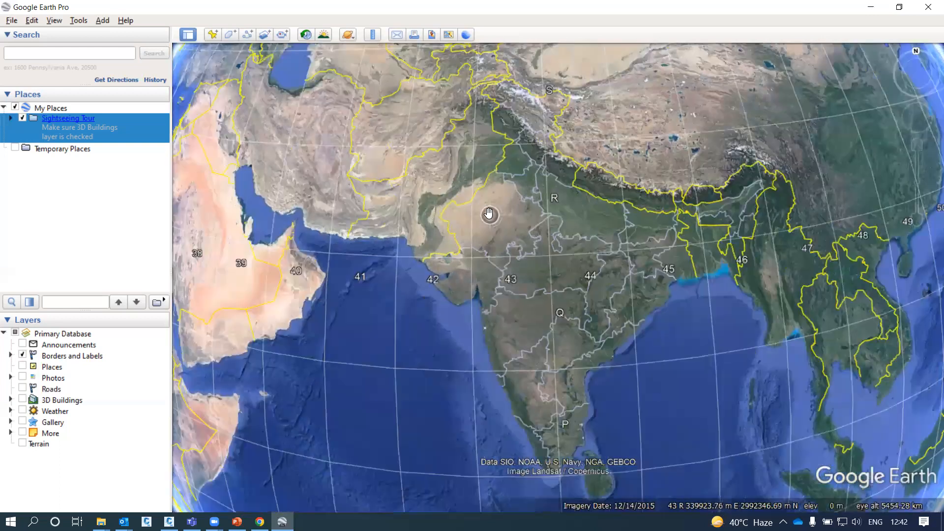
pyautogui.scroll(3, 489, 213)
pyautogui.scroll(2, 477, 221)
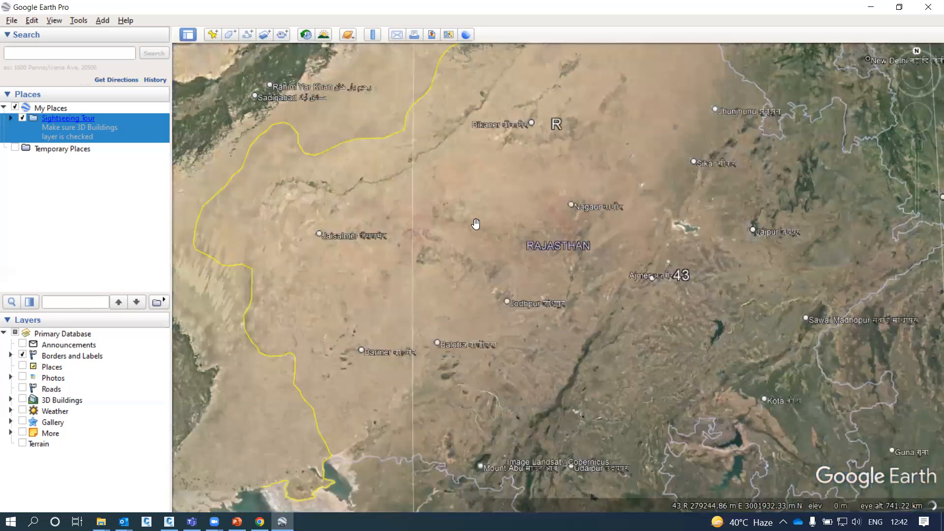
pyautogui.scroll(2, 497, 220)
pyautogui.scroll(2, 491, 216)
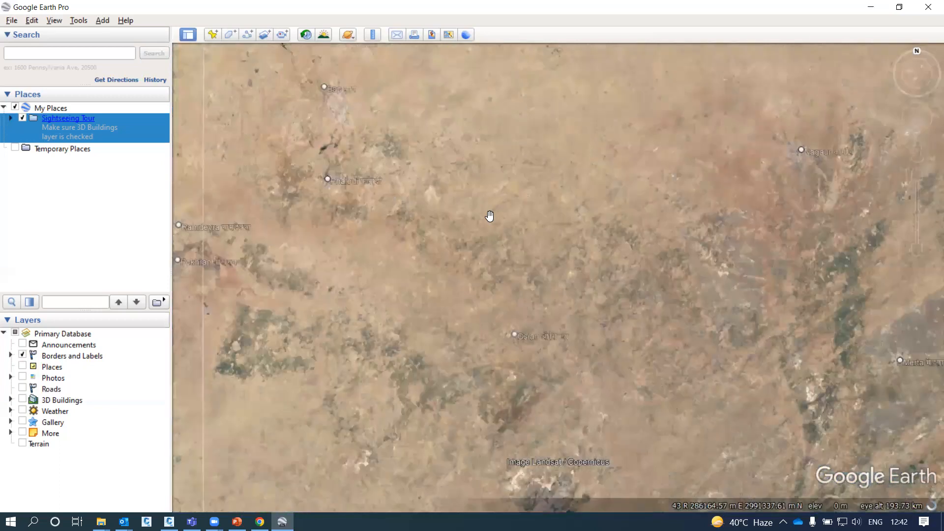
pyautogui.scroll(2, 492, 218)
pyautogui.scroll(1, 491, 217)
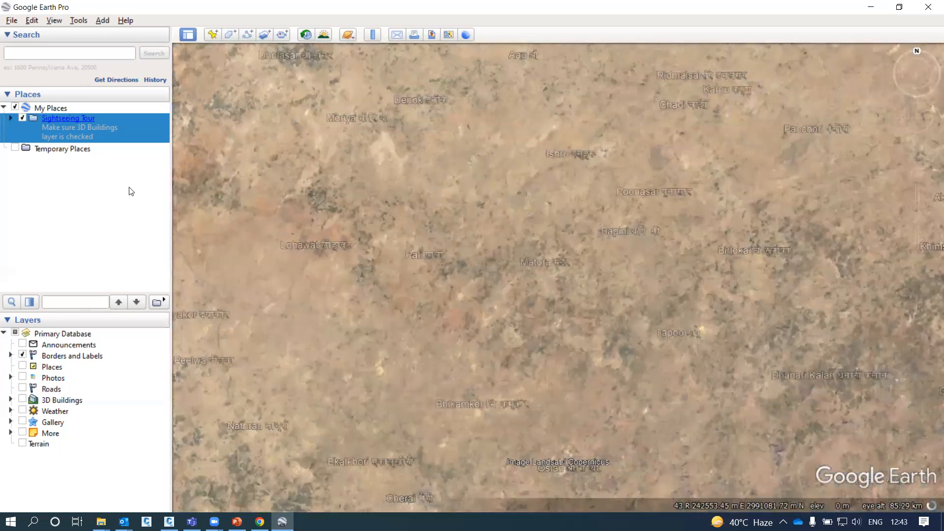
pyautogui.scroll(2, 410, 205)
pyautogui.scroll(1, 409, 195)
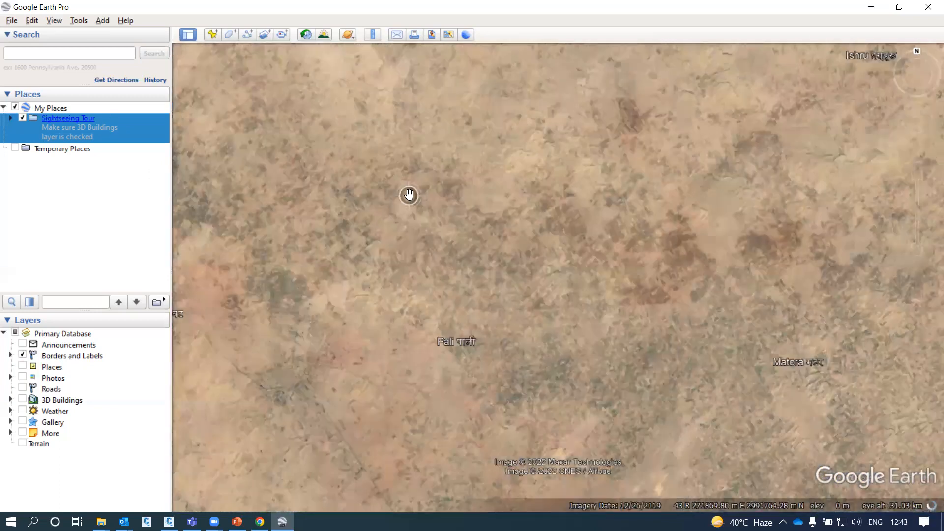
pyautogui.scroll(2, 409, 195)
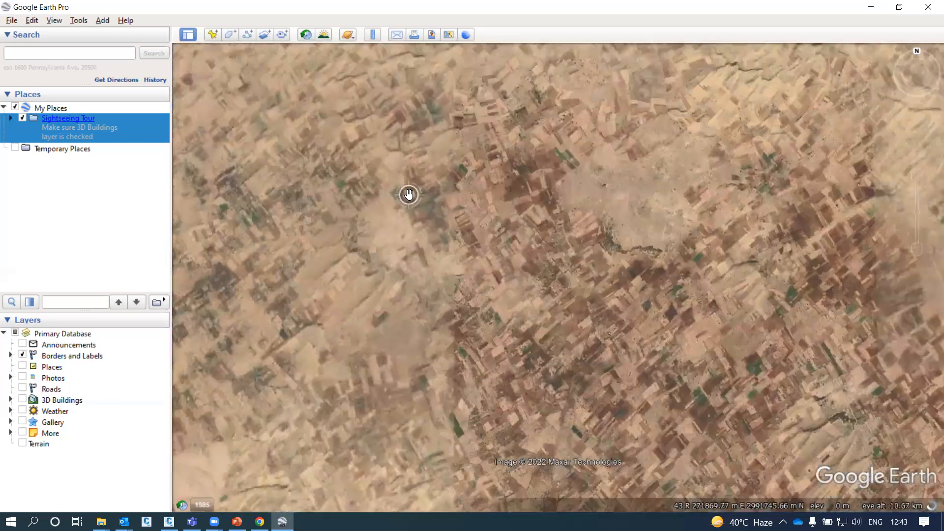
pyautogui.scroll(2, 409, 195)
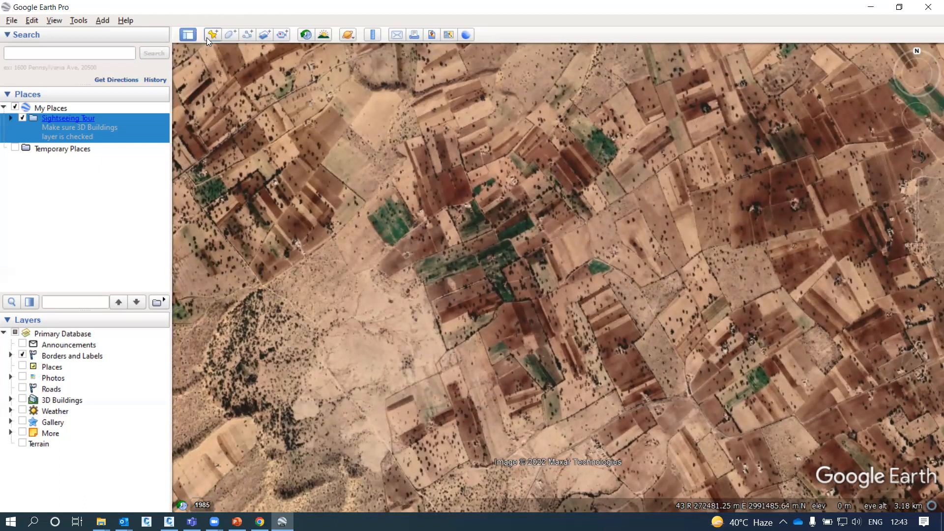
# Start a new polygon and name it "Project Boundry"
pyautogui.click(226, 42)
pyautogui.click(230, 39)
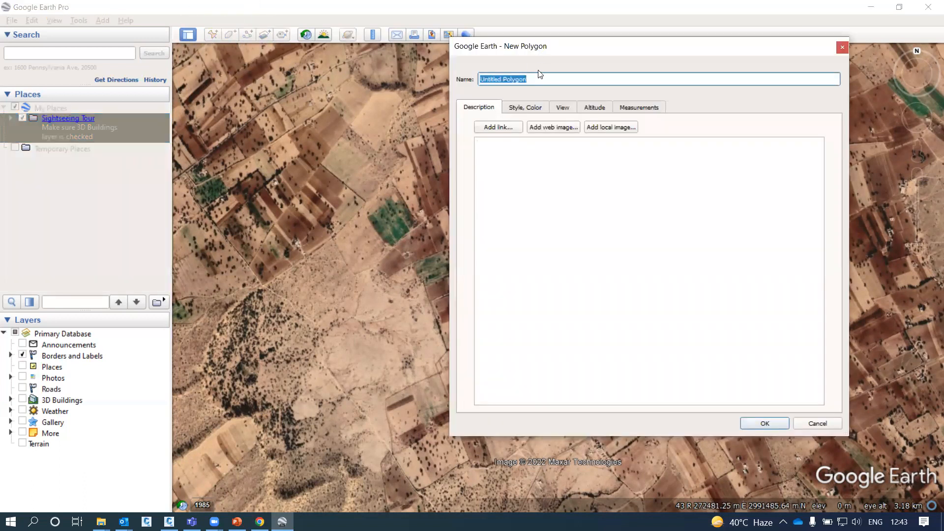
pyautogui.click(480, 83)
pyautogui.moveTo(535, 79); pyautogui.dragTo(456, 84)
pyautogui.write('Proj')
pyautogui.write('ect Boundry')
# Outline the project area as a closed polygon around the fields, about 0.29 square miles with a perimeter of about 2.13 miles
pyautogui.moveTo(618, 49); pyautogui.dragTo(143, 91)
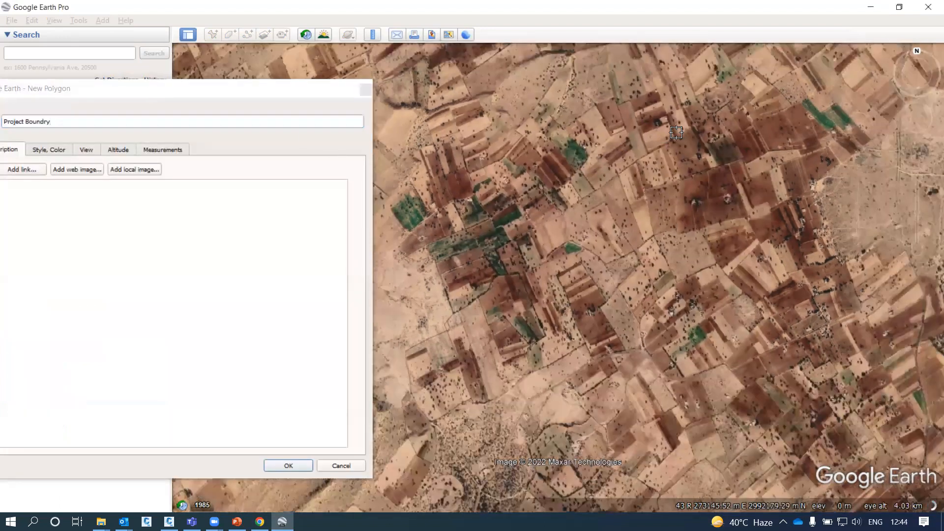
pyautogui.scroll(-2, 444, 202)
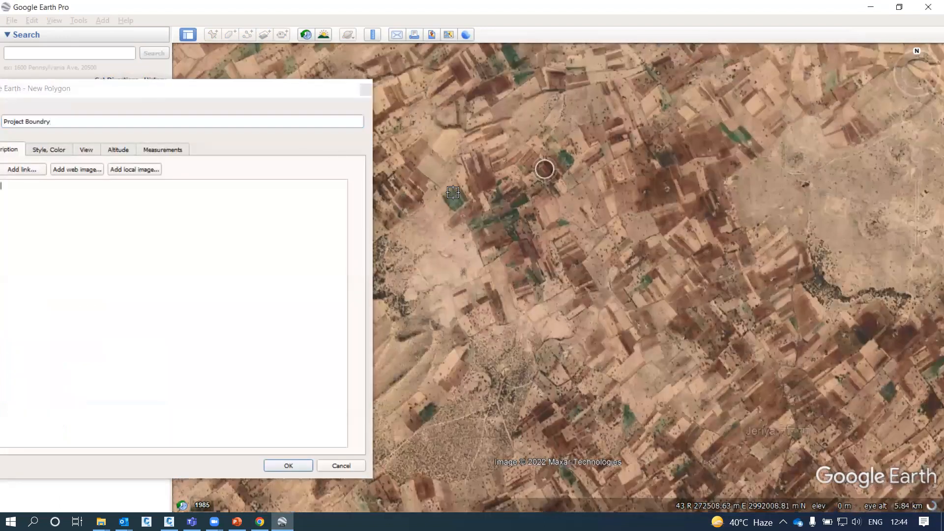
pyautogui.scroll(3, 445, 194)
pyautogui.click(446, 188)
pyautogui.click(497, 138)
pyautogui.click(517, 112)
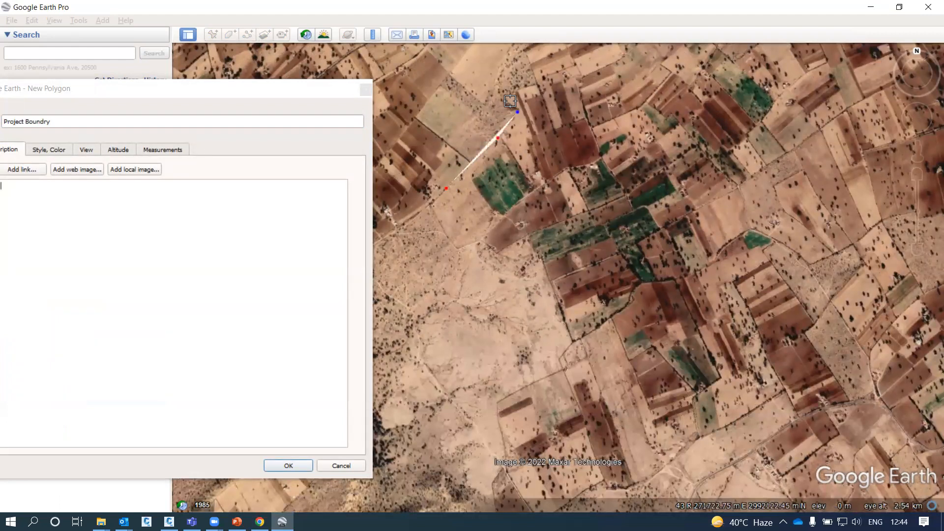
pyautogui.click(501, 92)
pyautogui.scroll(-2, 500, 76)
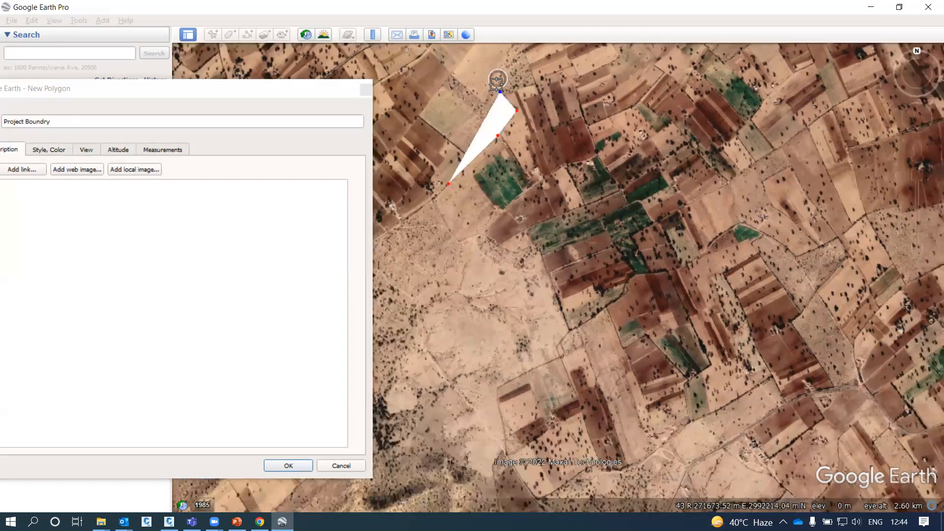
pyautogui.click(515, 63)
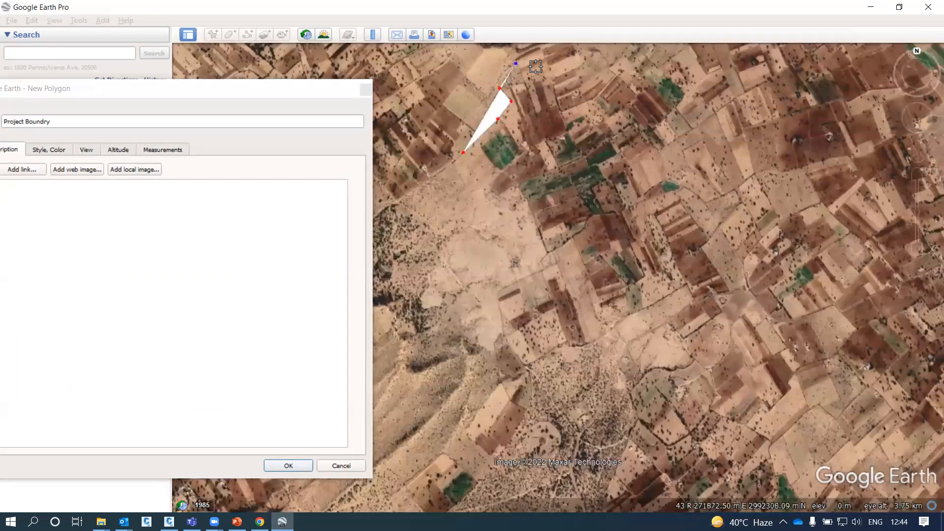
pyautogui.click(551, 60)
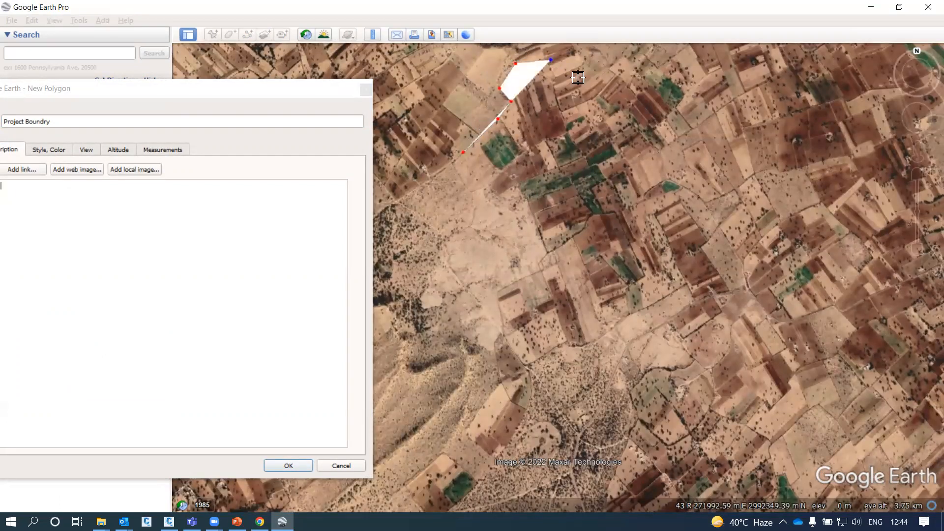
pyautogui.click(594, 79)
pyautogui.click(633, 151)
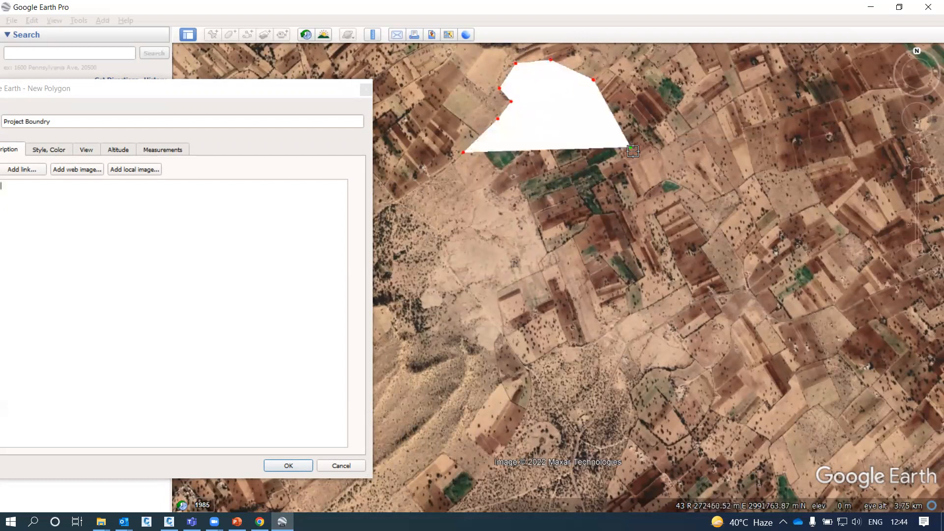
pyautogui.click(648, 179)
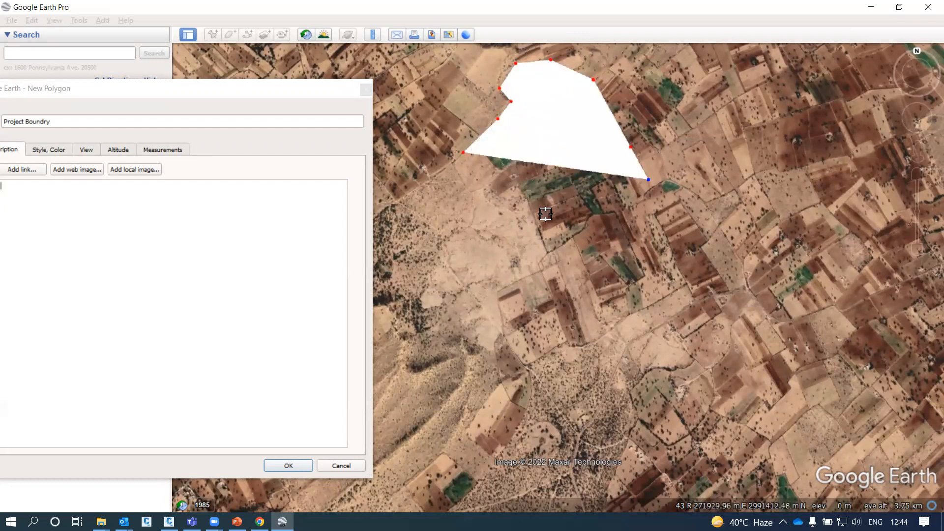
pyautogui.click(549, 252)
pyautogui.click(491, 187)
# Check the perimeter and area measurements of the project boundary polygon while keeping its shape in view
pyautogui.moveTo(127, 94); pyautogui.dragTo(350, 82)
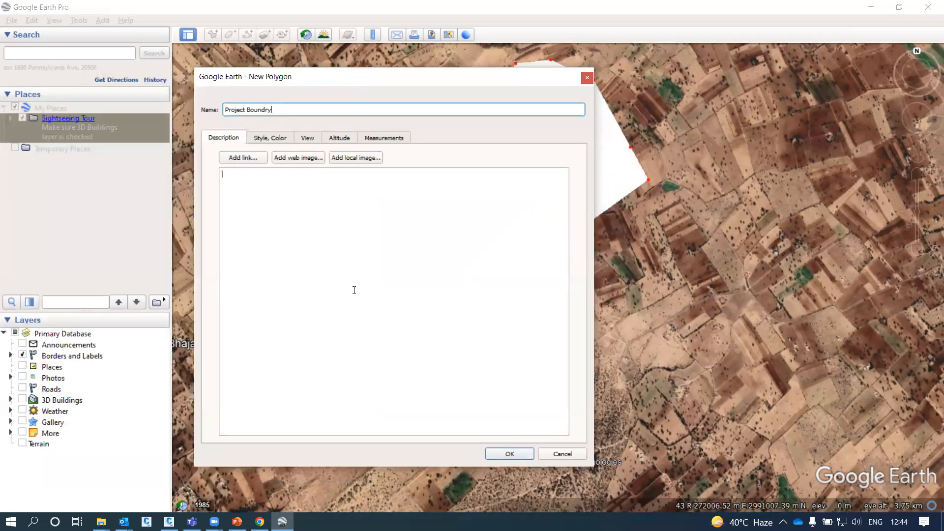
pyautogui.click(383, 139)
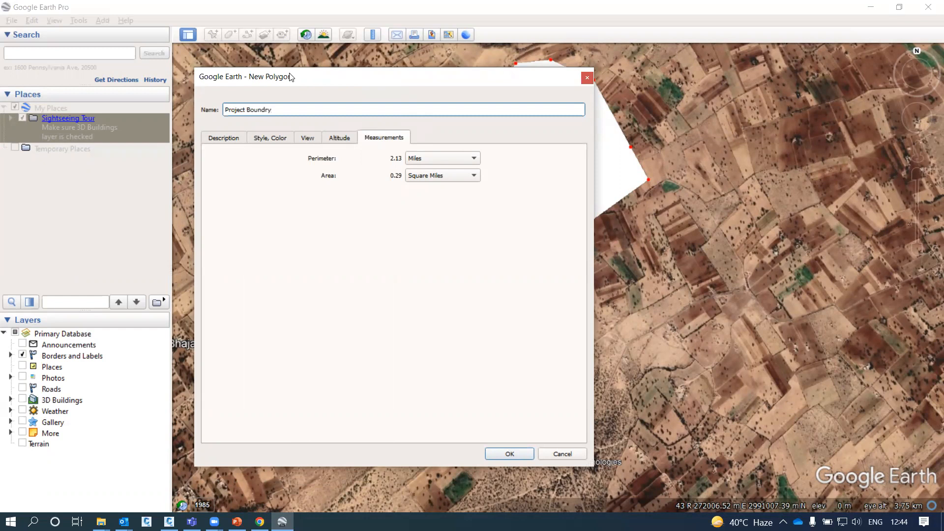
pyautogui.moveTo(292, 77); pyautogui.dragTo(201, 73)
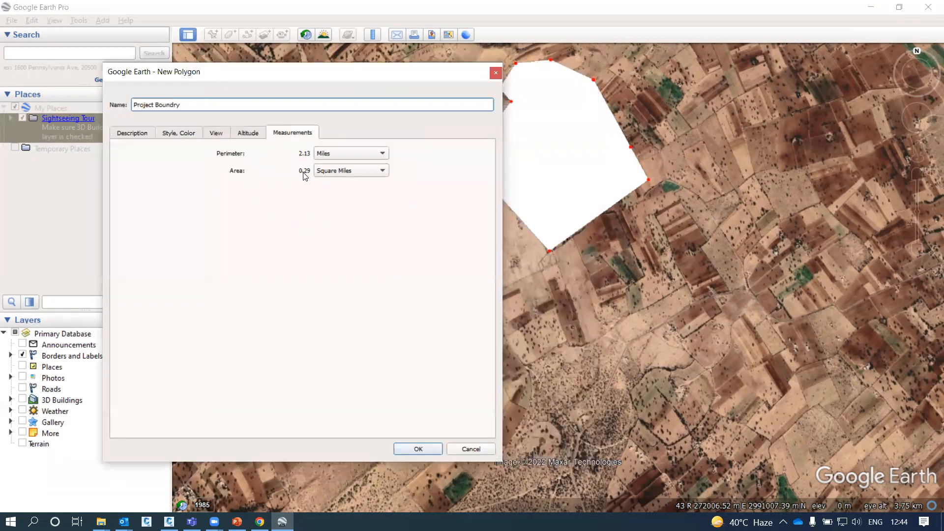
# Read the boundary polygon's area in square meters and in hectares, and check the available perimeter units
pyautogui.click(332, 173)
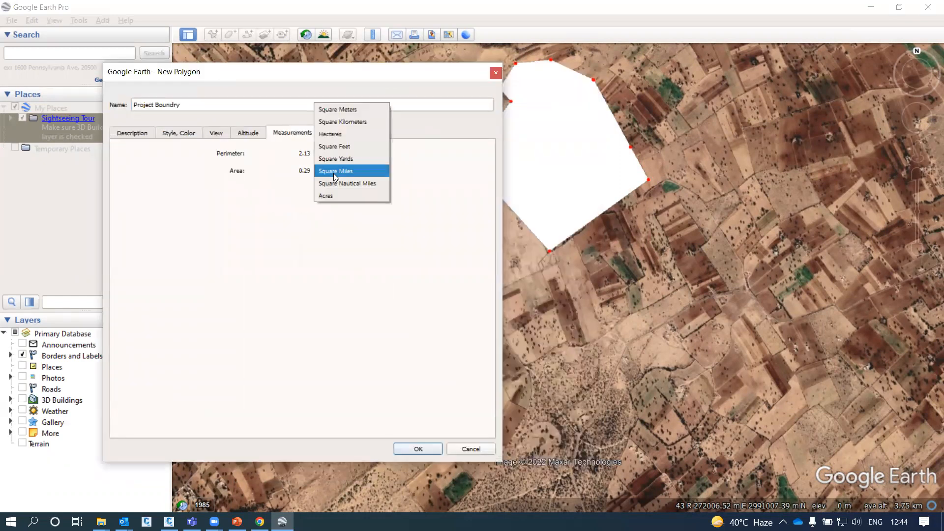
pyautogui.click(353, 110)
pyautogui.click(302, 179)
pyautogui.click(359, 173)
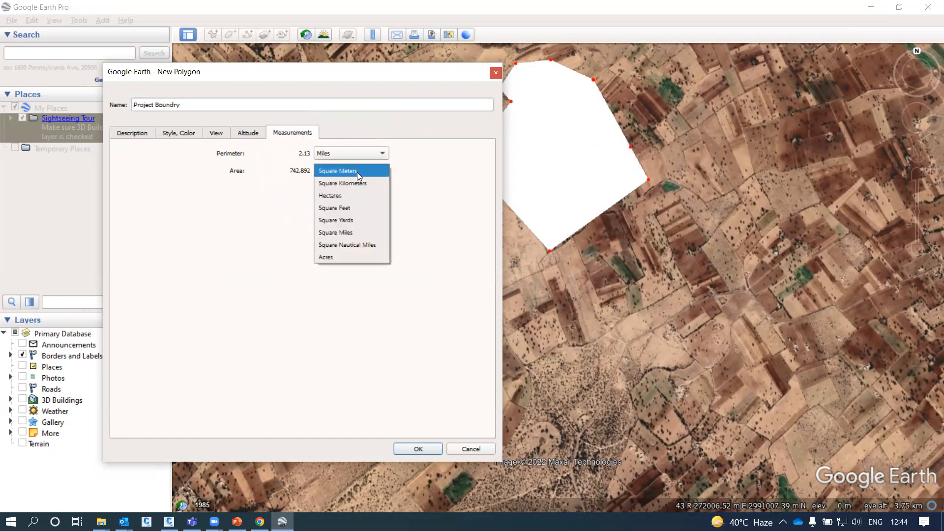
pyautogui.click(347, 196)
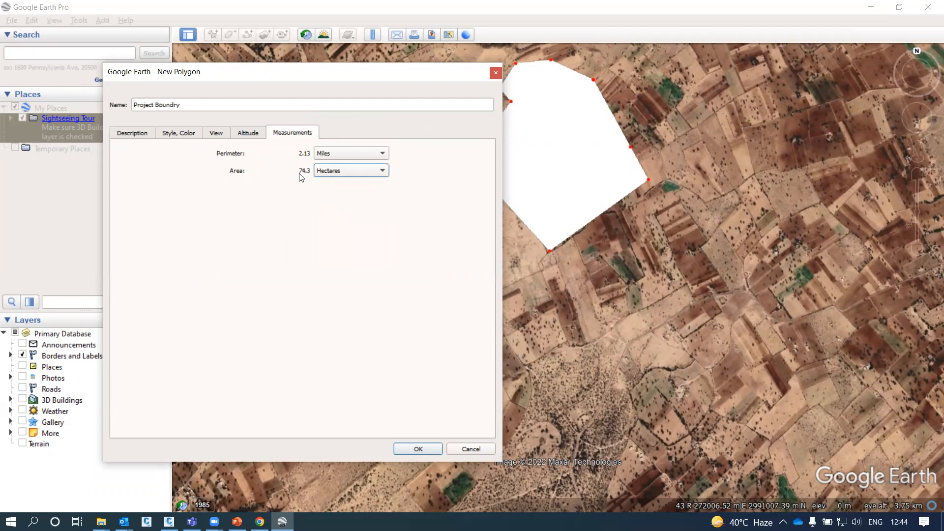
pyautogui.click(302, 178)
pyautogui.click(338, 154)
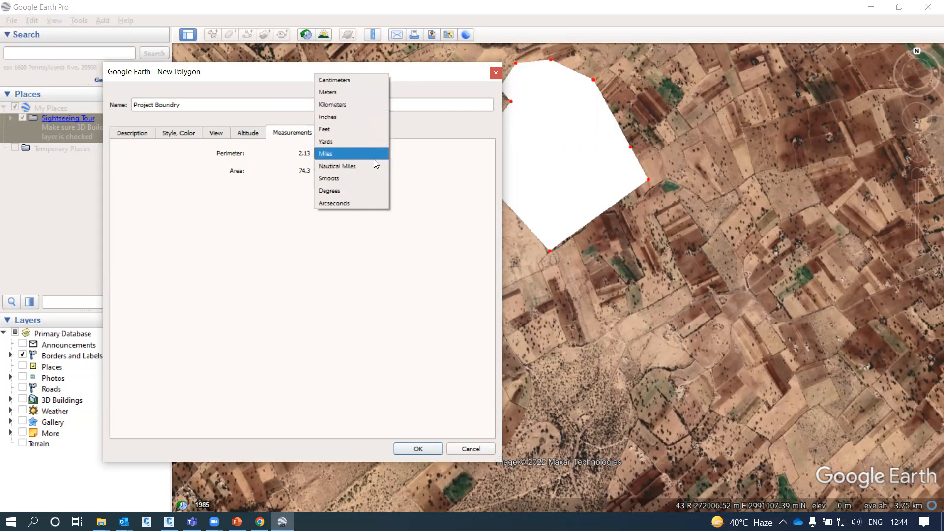
pyautogui.click(183, 174)
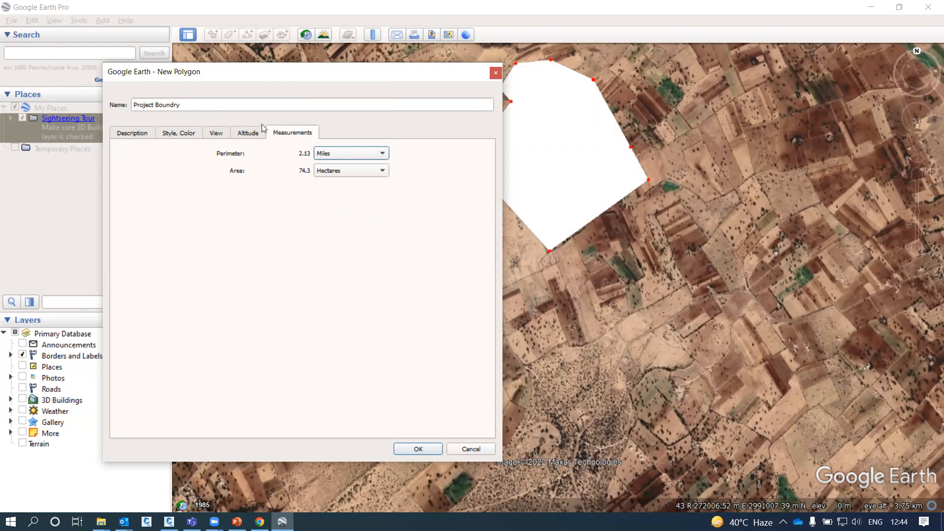
# Review the boundary polygon's altitude, view, style and description settings, and accept the new polygon
pyautogui.click(250, 136)
pyautogui.click(219, 138)
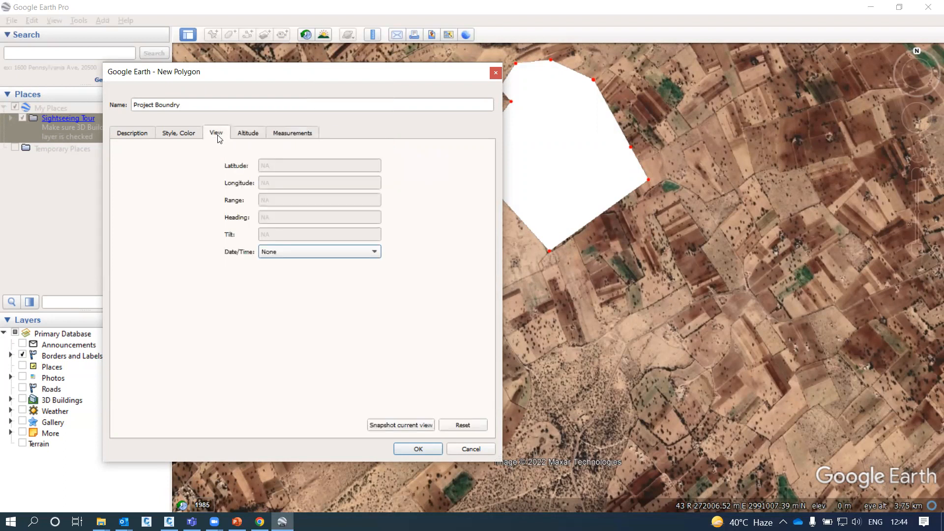
pyautogui.click(193, 140)
pyautogui.click(140, 140)
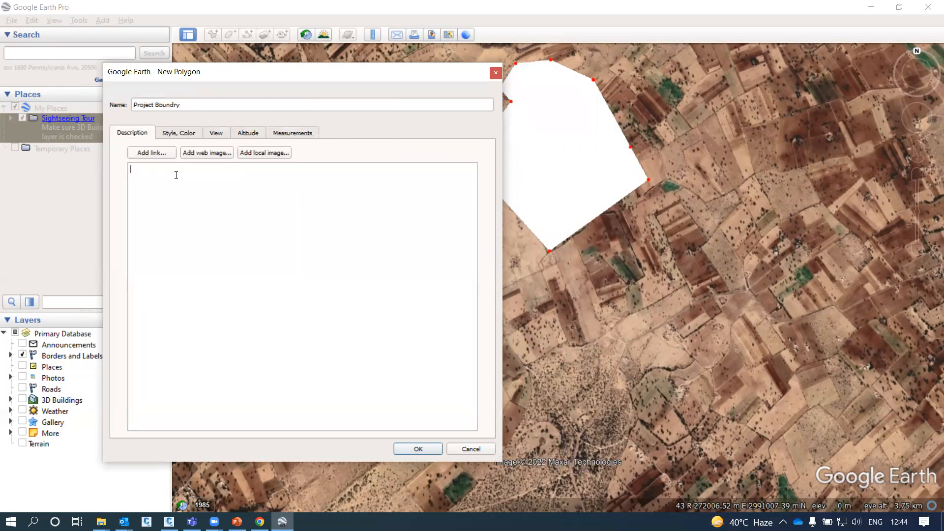
pyautogui.click(418, 450)
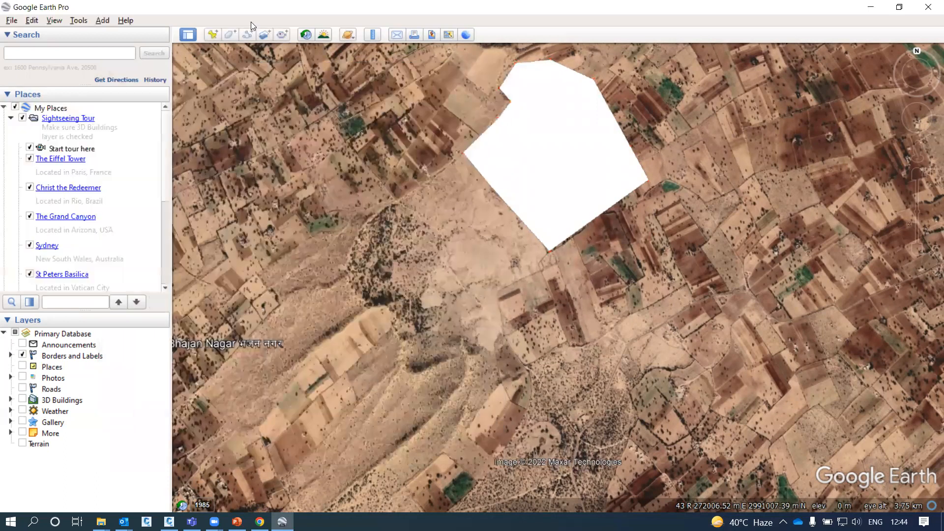
# Locate the Project Boundry polygon among the saved places inside the Sightseeing Tour folder
pyautogui.scroll(-3, 464, 177)
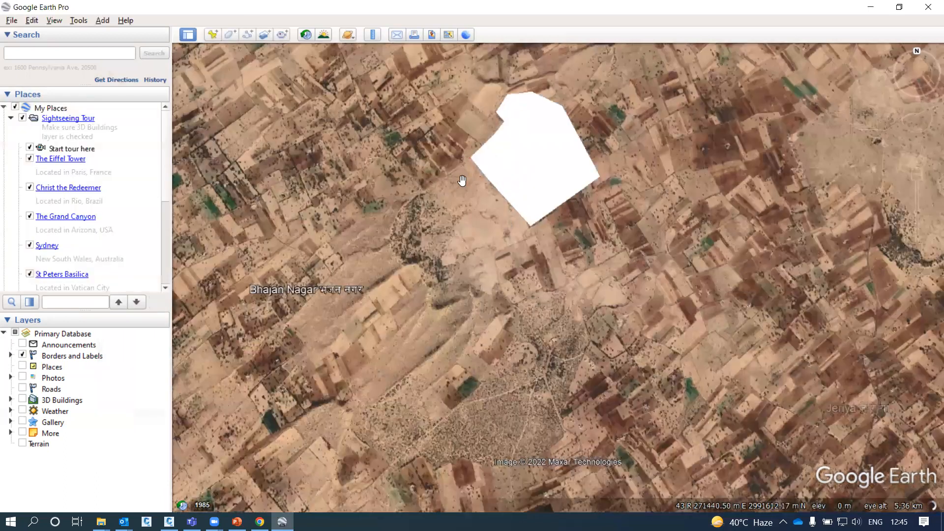
pyautogui.scroll(-2, 491, 202)
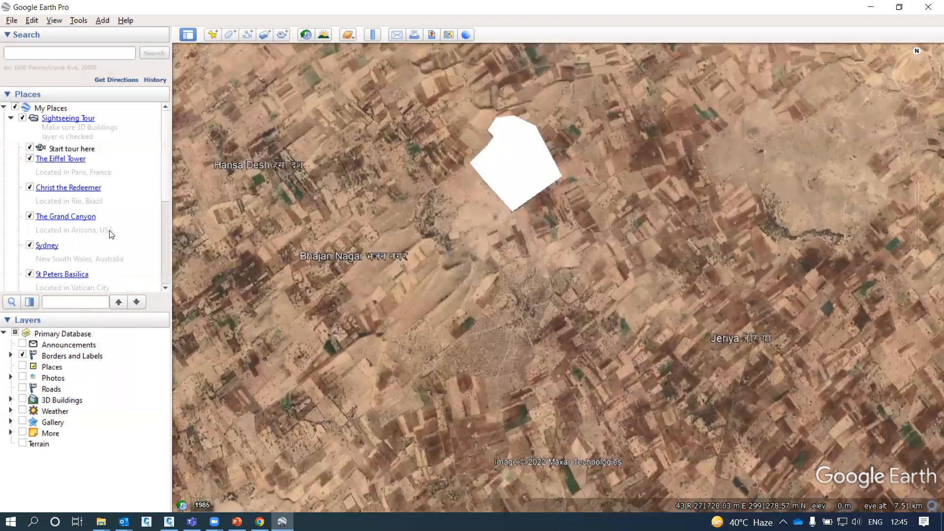
pyautogui.click(10, 118)
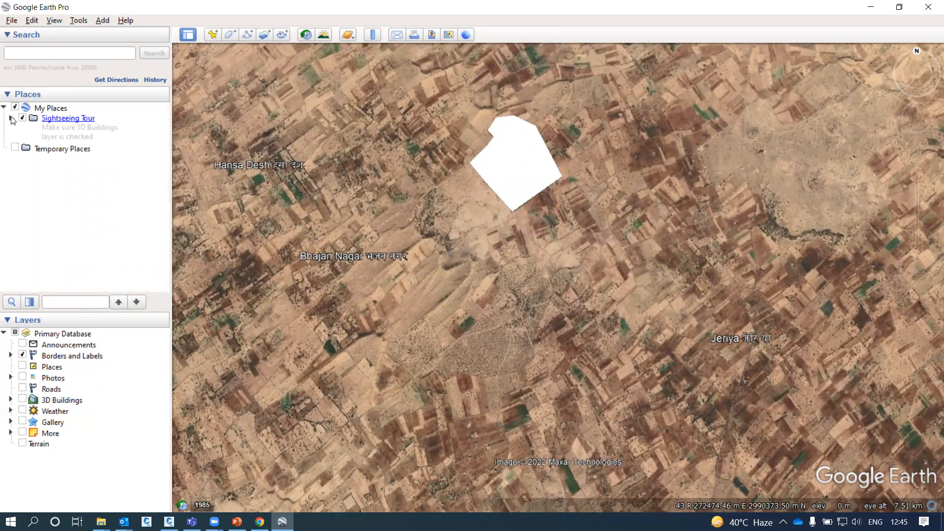
pyautogui.click(11, 118)
pyautogui.click(10, 118)
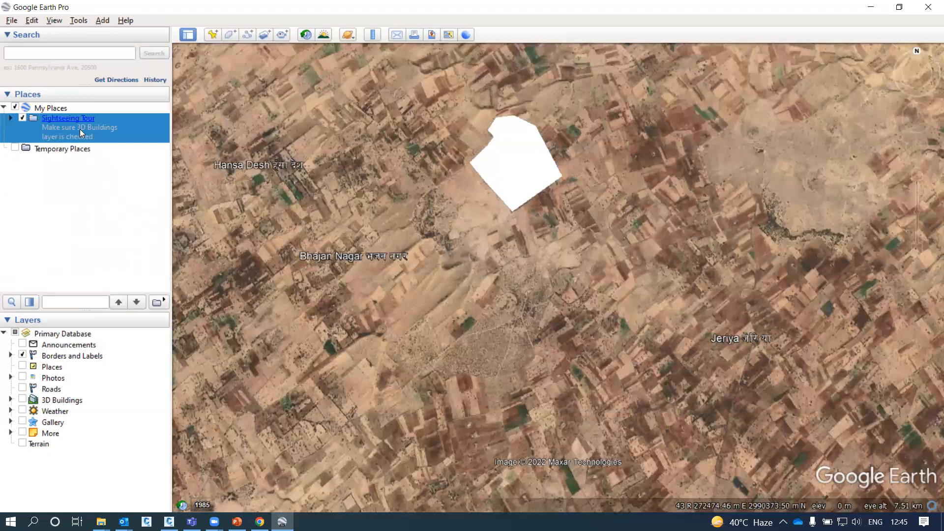
pyautogui.click(10, 119)
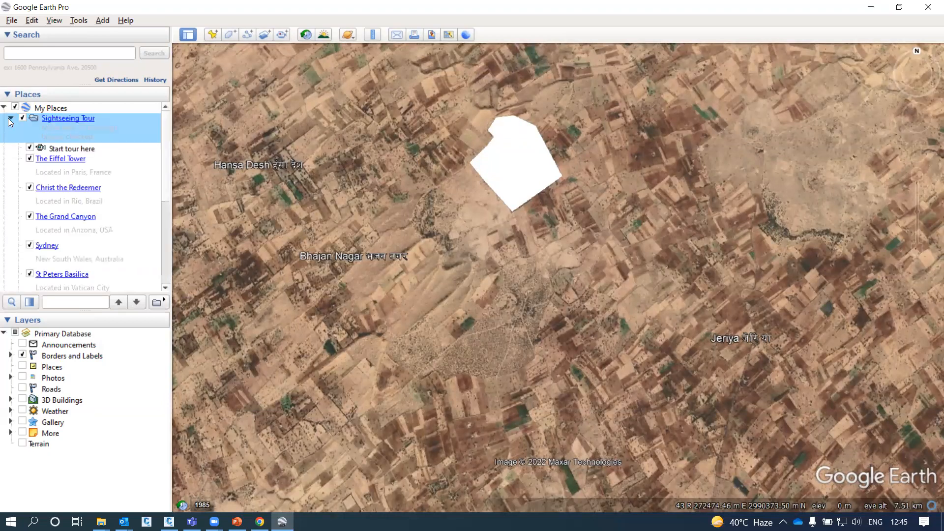
pyautogui.scroll(-5, 70, 198)
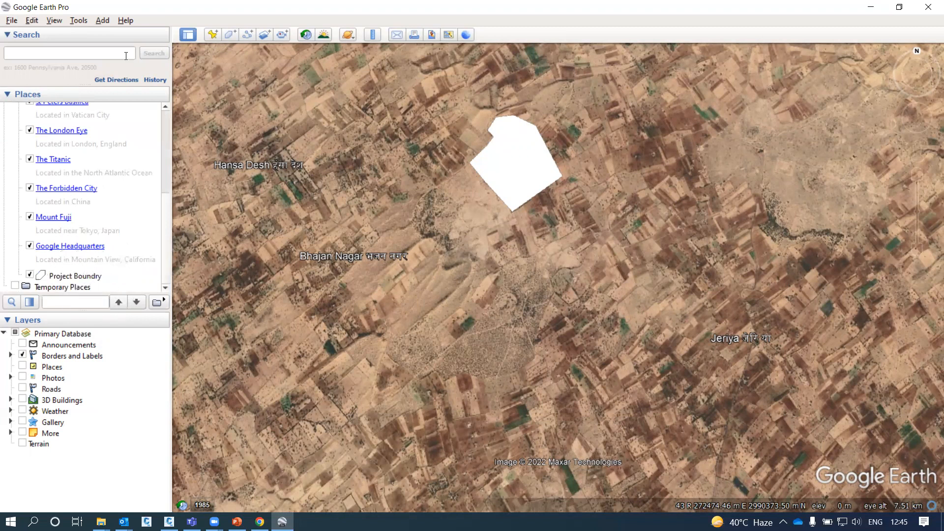
pyautogui.scroll(-1, 318, 209)
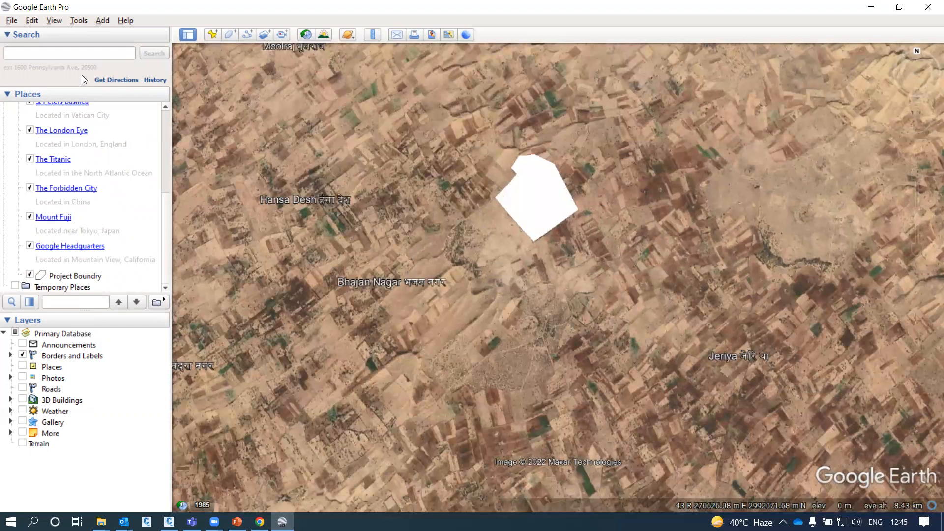
# Save My Places with the project boundary polygon included
pyautogui.press('ctrl')
pyautogui.click(11, 22)
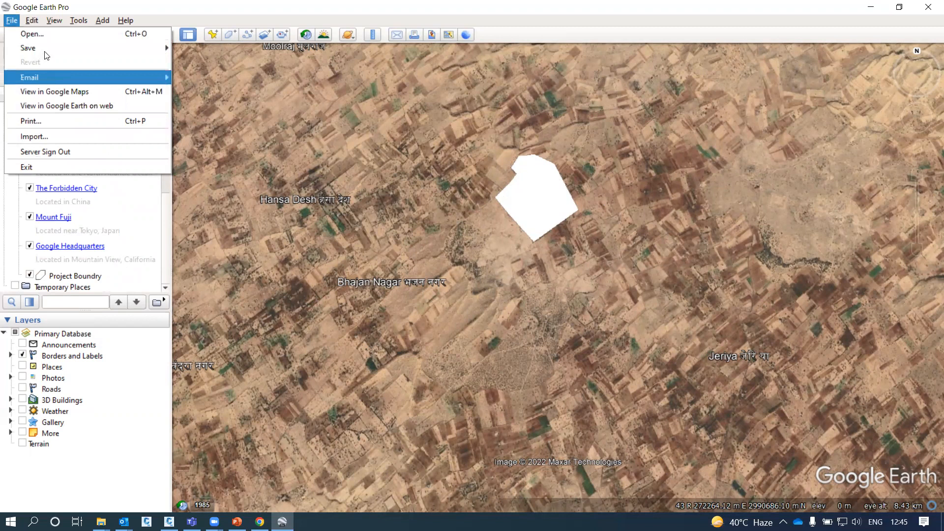
pyautogui.moveTo(46, 49)
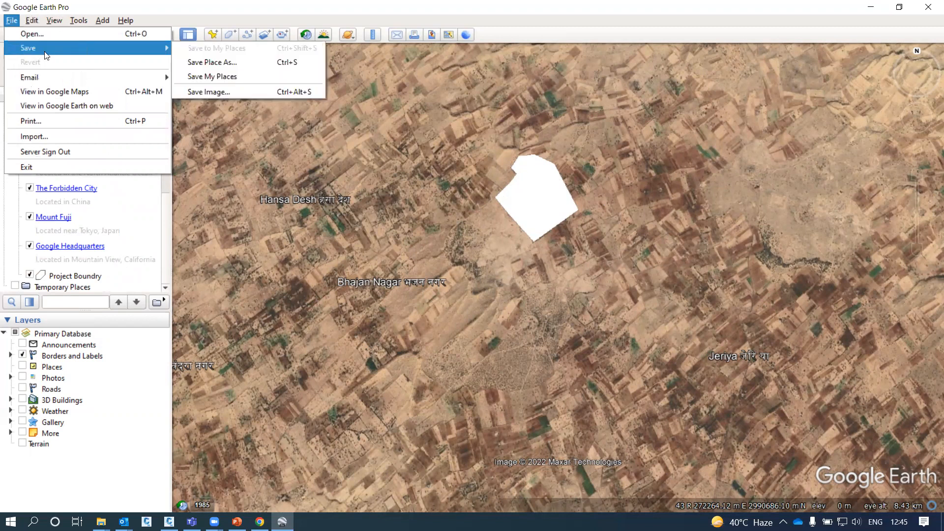
pyautogui.click(212, 79)
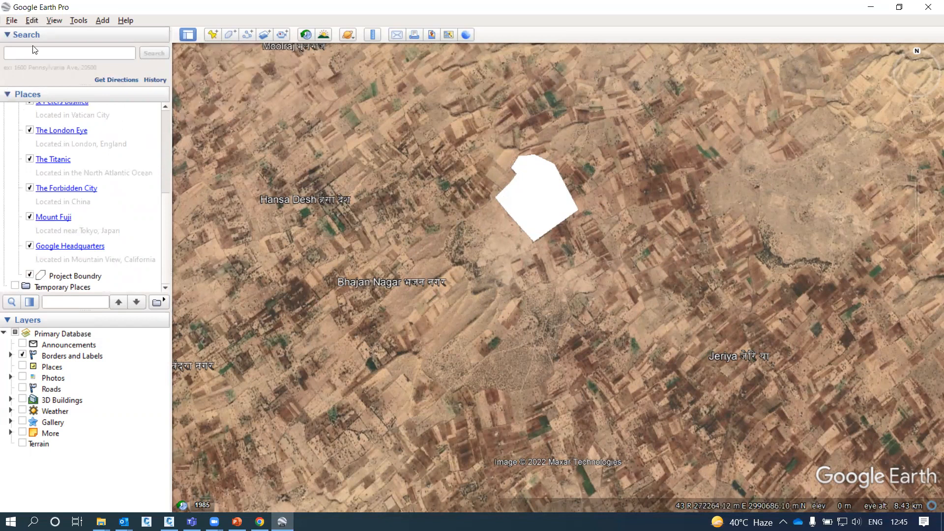
# Check the Kmz and Kml file types offered for saving the place to a file, choose Kmz, and cancel the save
pyautogui.click(11, 20)
pyautogui.moveTo(159, 50)
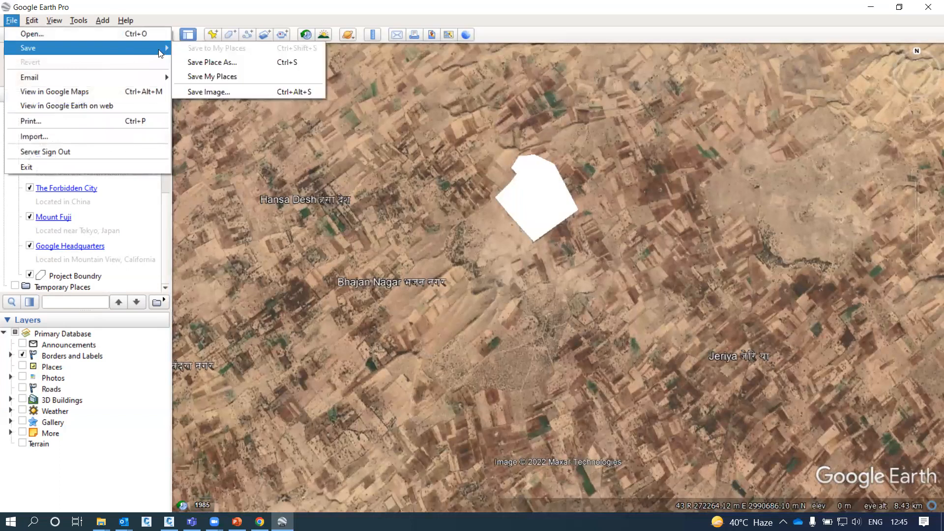
pyautogui.click(217, 62)
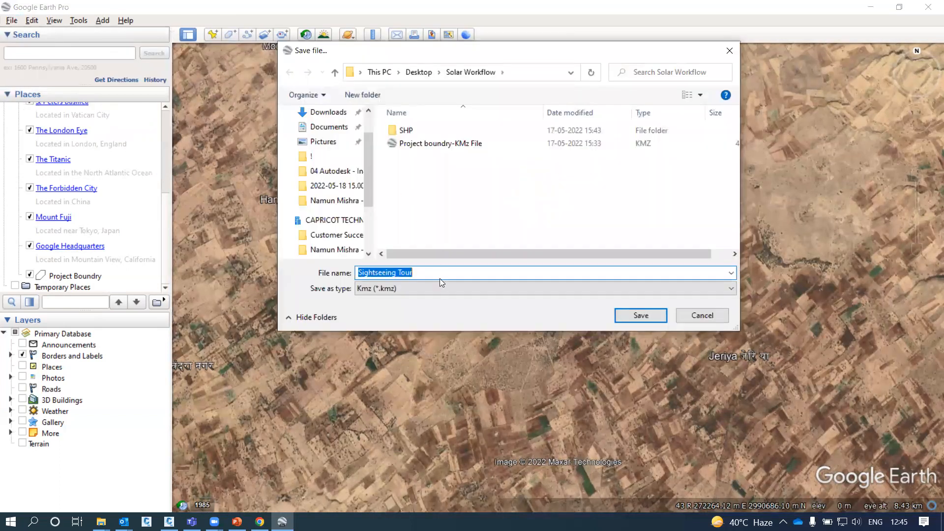
pyautogui.click(441, 289)
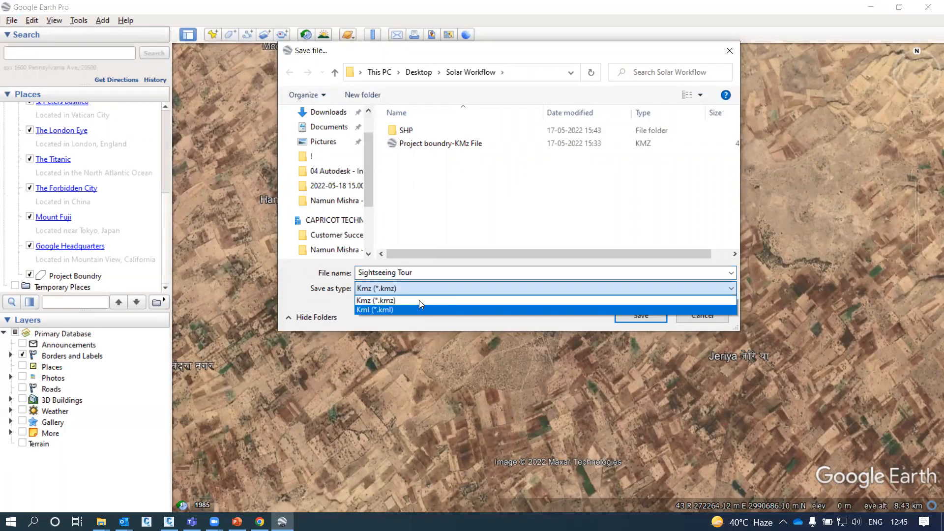
pyautogui.click(418, 298)
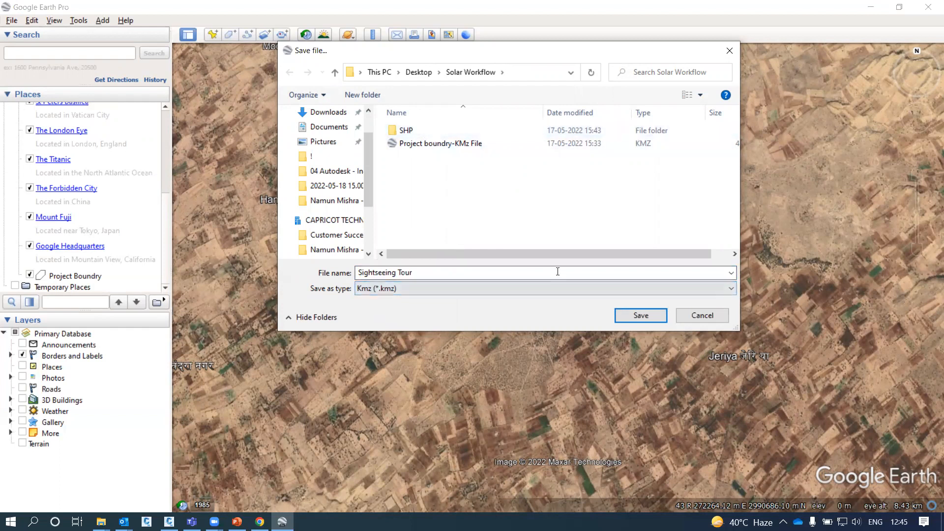
pyautogui.click(700, 317)
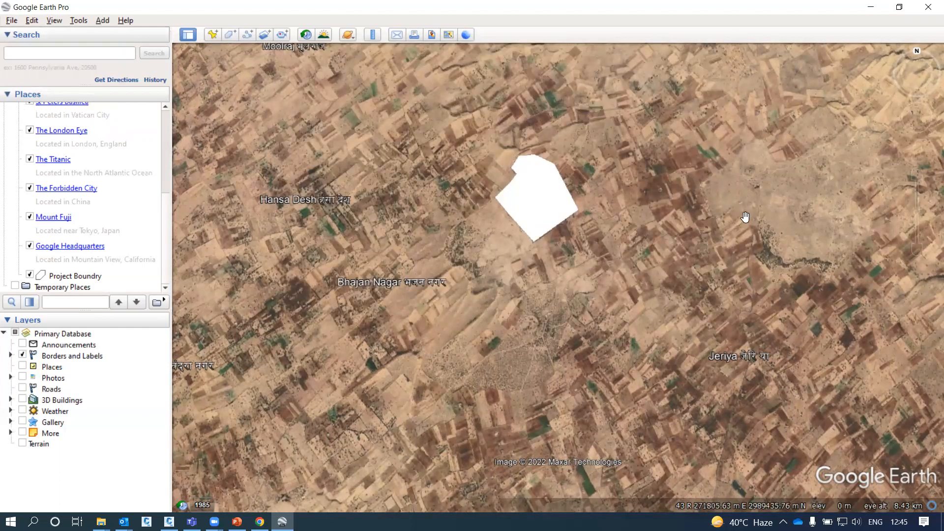
# Switch to Autodesk Civil 3D with Drawing1 open and make sure the Civil 3D workspace is selected
pyautogui.moveTo(432, 183); pyautogui.dragTo(421, 194)
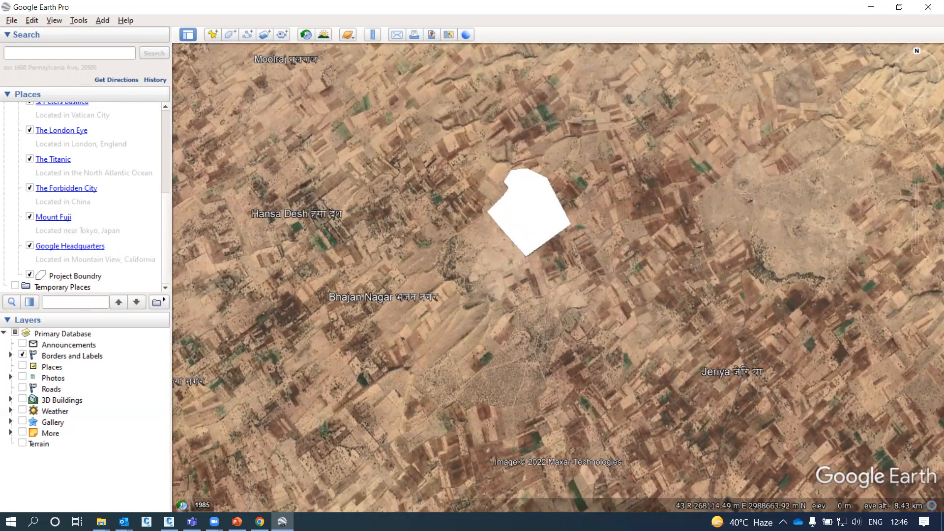
pyautogui.click(170, 479)
pyautogui.click(384, 319)
pyautogui.click(290, 235)
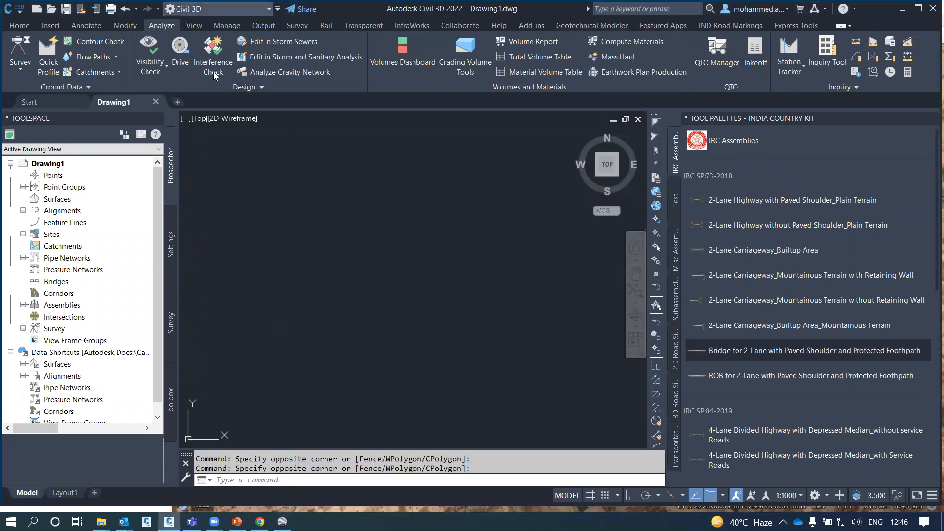
pyautogui.click(216, 9)
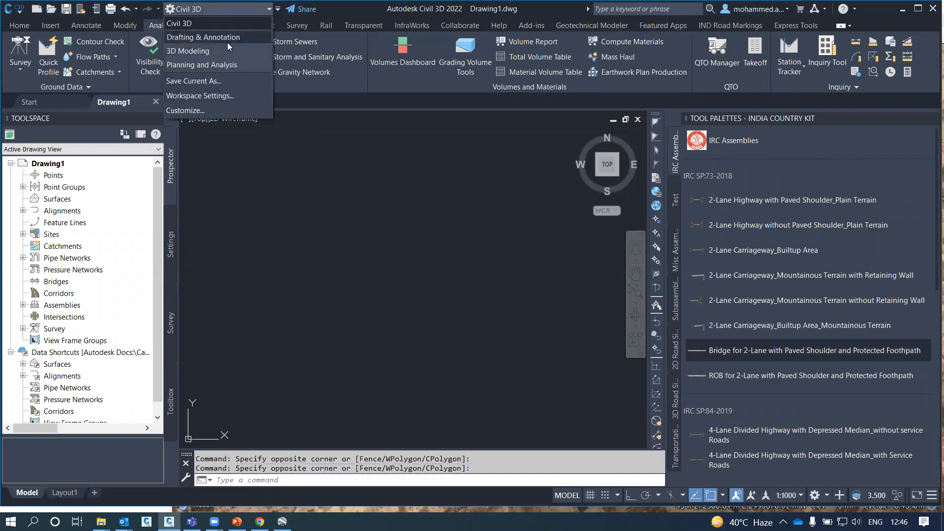
pyautogui.click(199, 22)
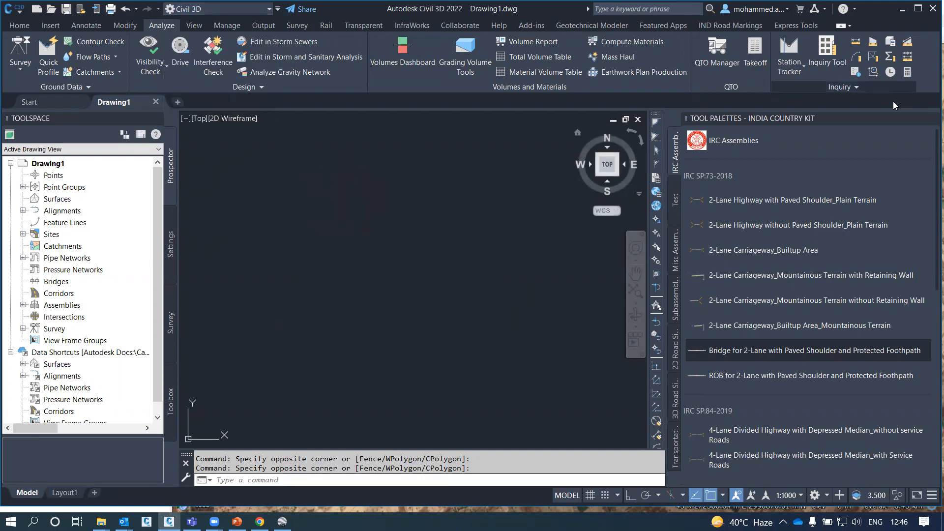
# Close the India Country Kit tool palettes and show the drawing's settings tree in the Toolspace
pyautogui.click(932, 120)
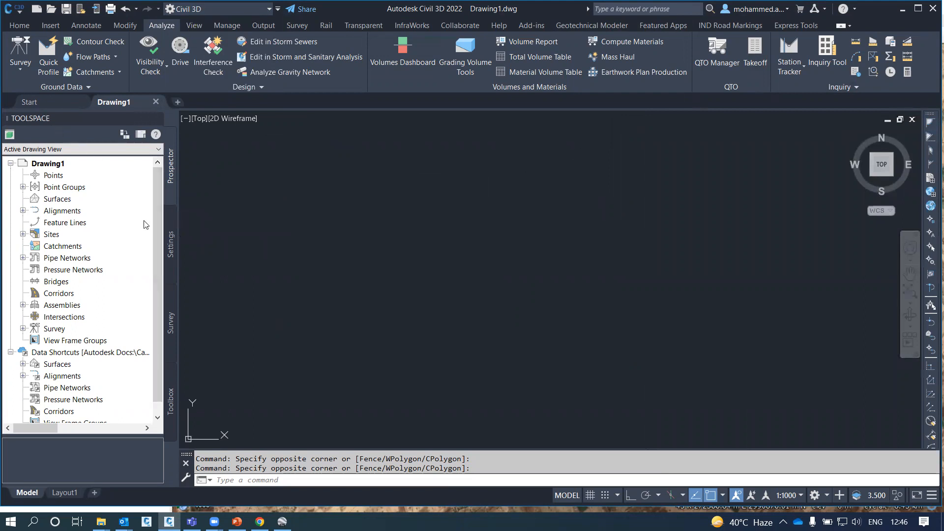
pyautogui.click(172, 251)
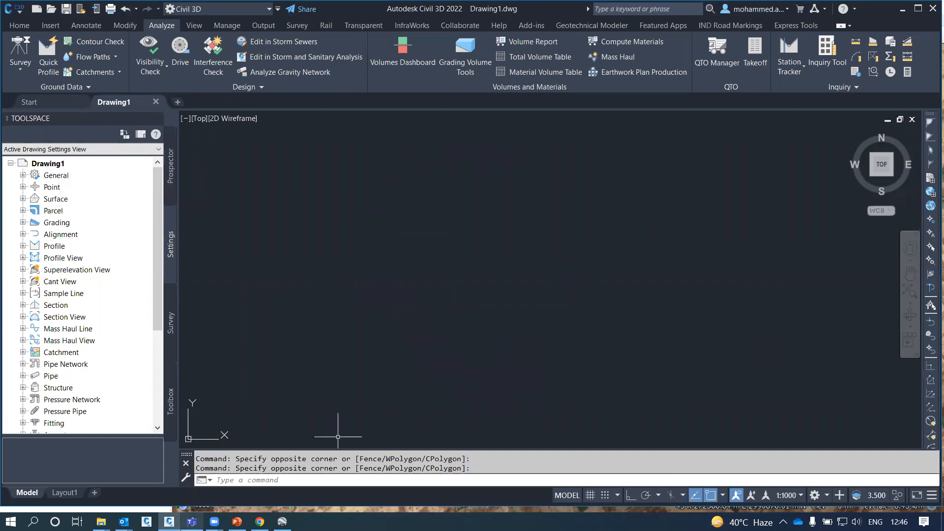
# Switch to Google Earth Pro, check the UTM zone around the project boundary, and return to Civil 3D
pyautogui.click(282, 521)
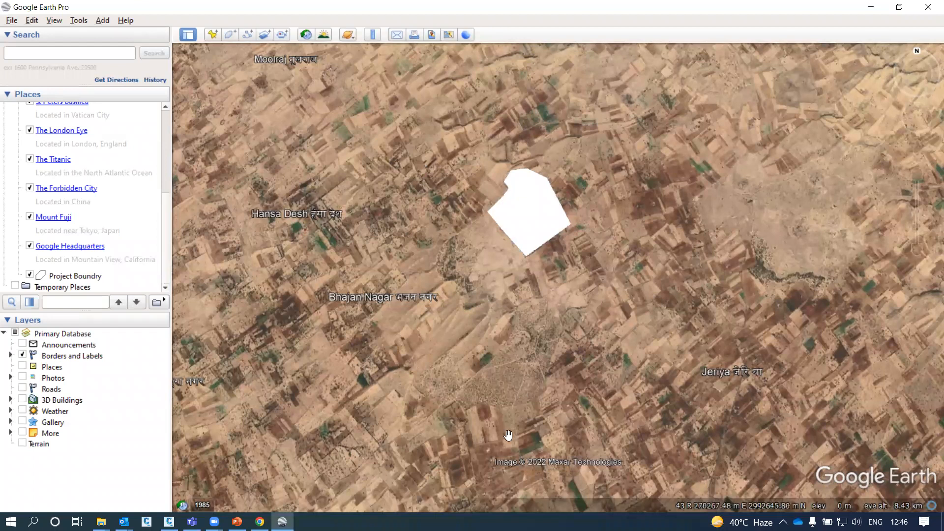
pyautogui.scroll(-1, 325, 215)
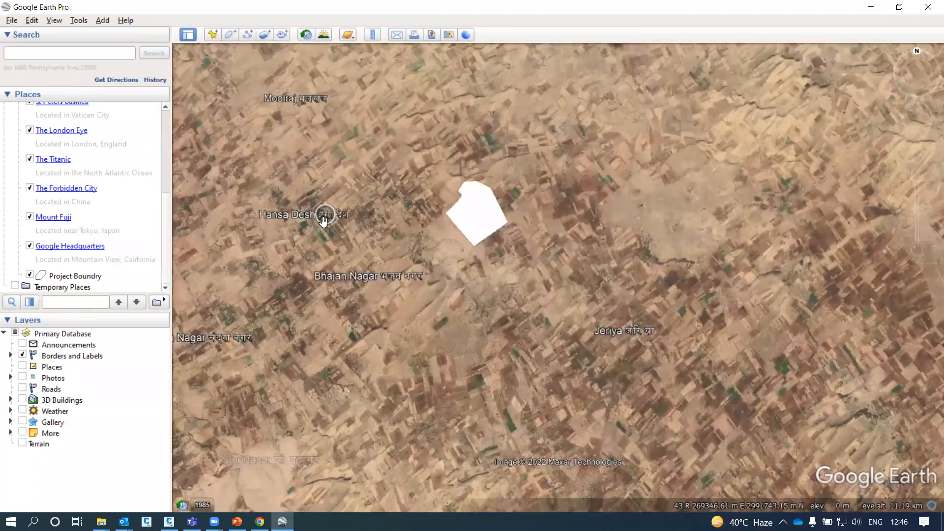
pyautogui.scroll(-2, 323, 220)
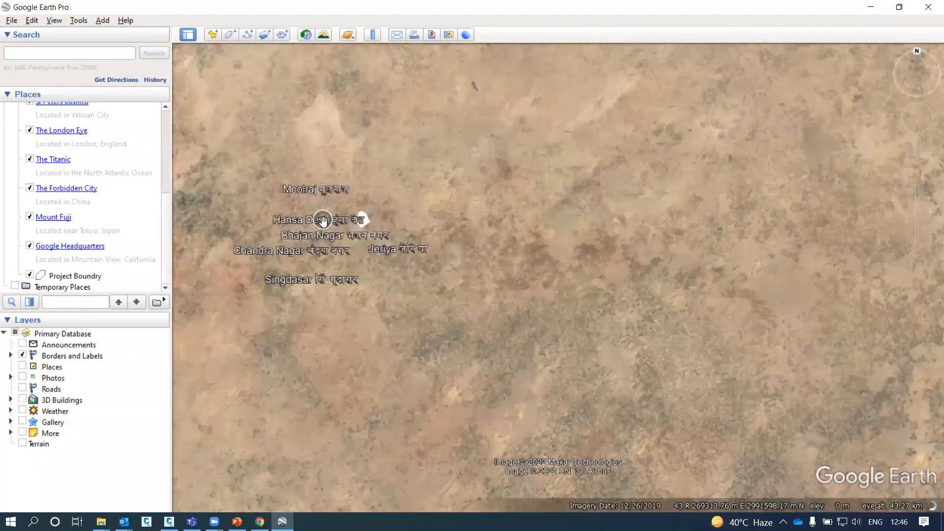
pyautogui.scroll(-2, 323, 220)
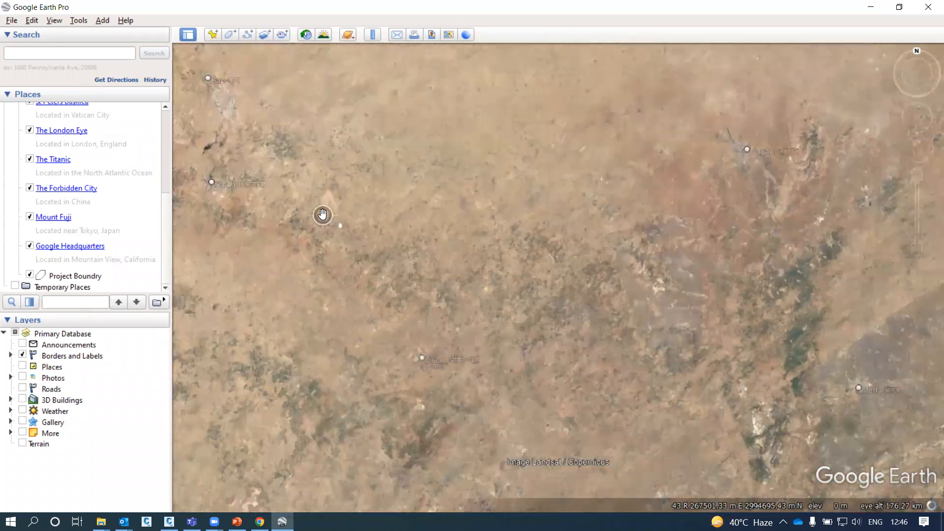
pyautogui.scroll(1, 322, 215)
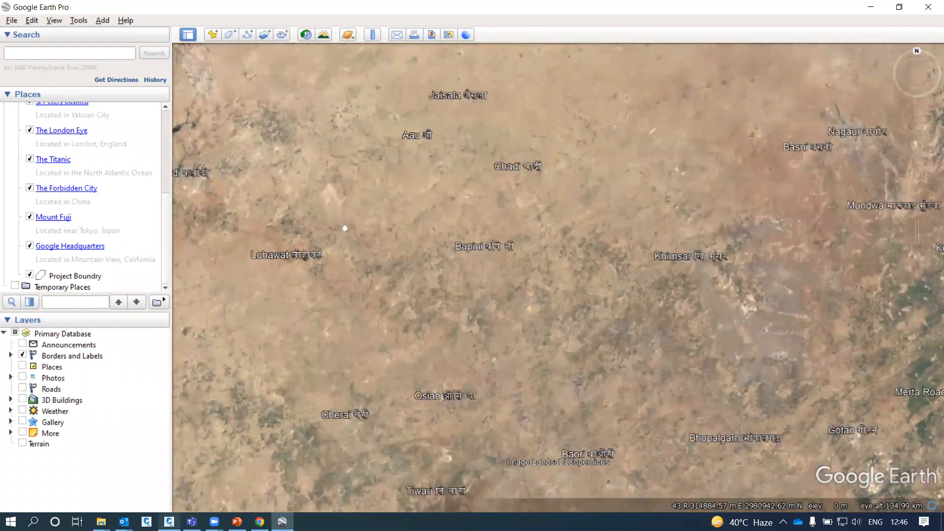
pyautogui.hotkey('alt', 'Tab')
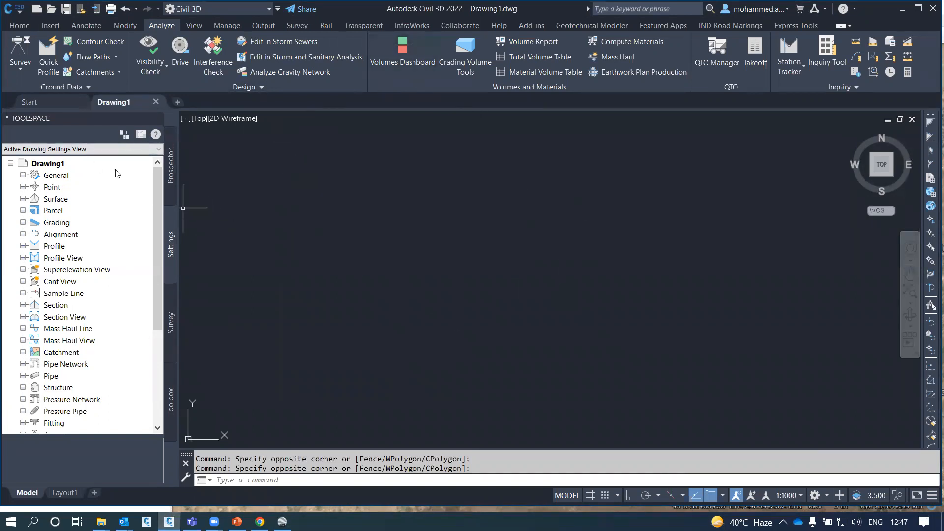
# Edit Drawing1's drawing settings and set the zone category to UTM, WGS84 Datum
pyautogui.rightClick(52, 165)
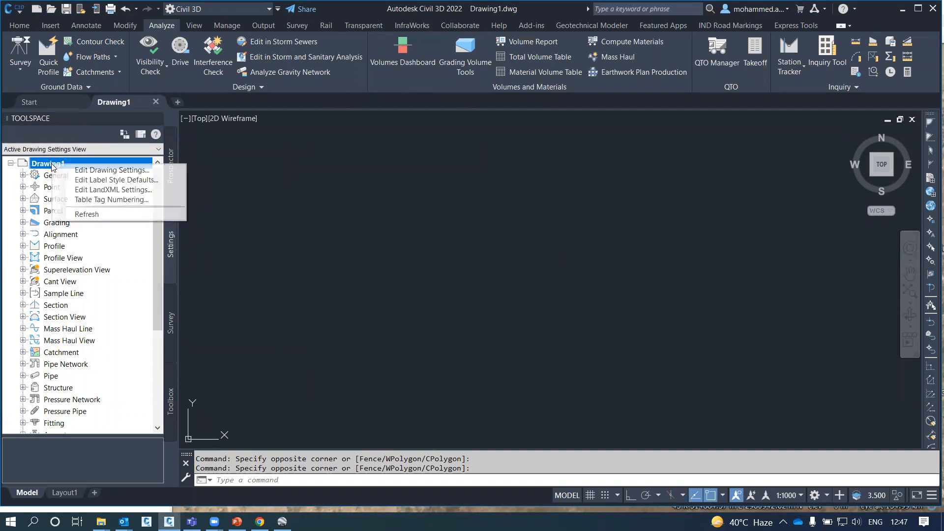
pyautogui.click(87, 173)
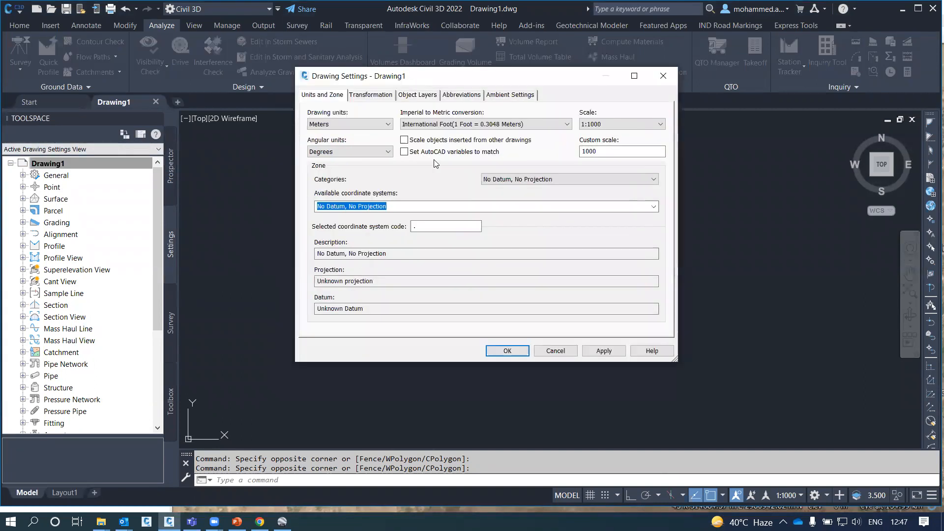
pyautogui.click(516, 179)
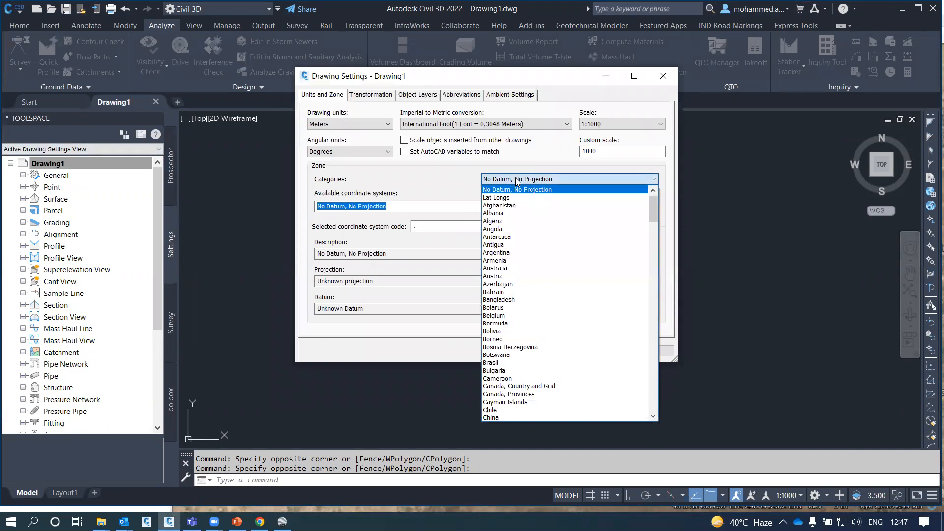
pyautogui.click(516, 179)
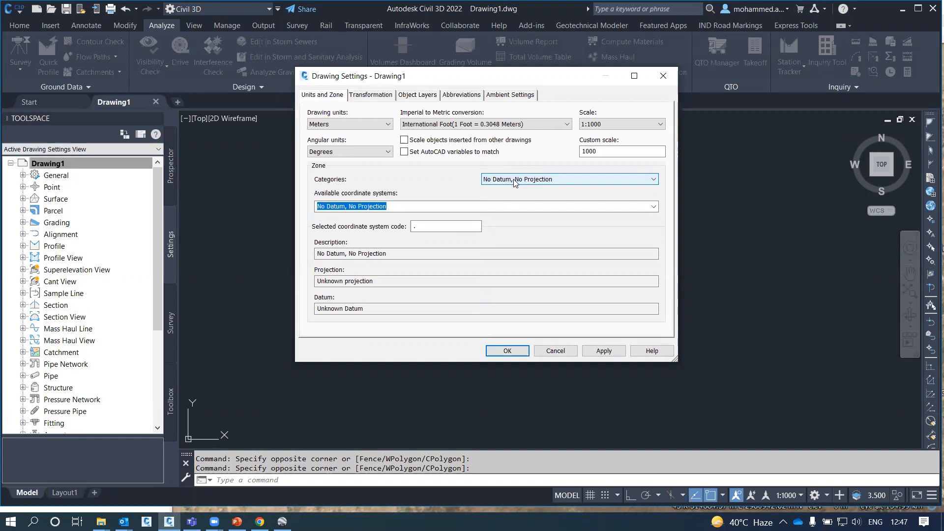
pyautogui.click(515, 181)
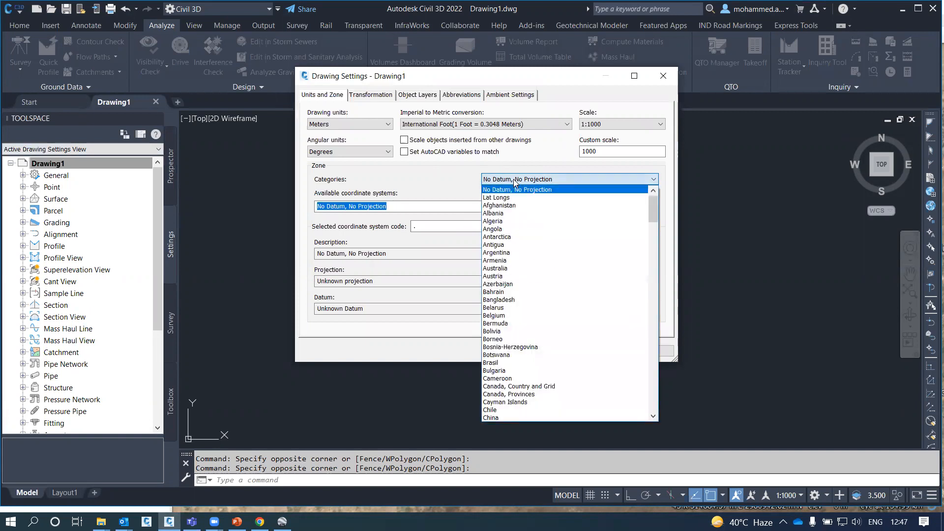
pyautogui.scroll(-13, 535, 230)
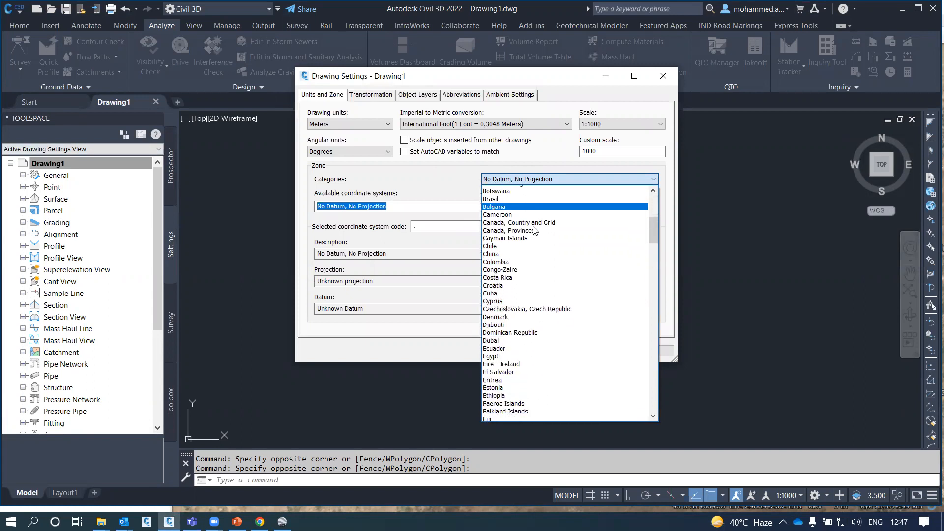
pyautogui.scroll(-20, 536, 230)
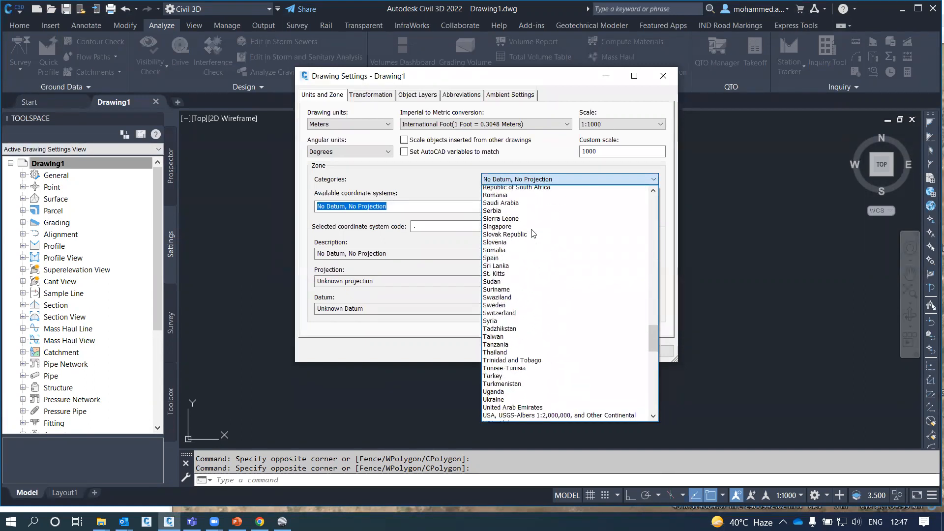
pyautogui.scroll(-12, 534, 233)
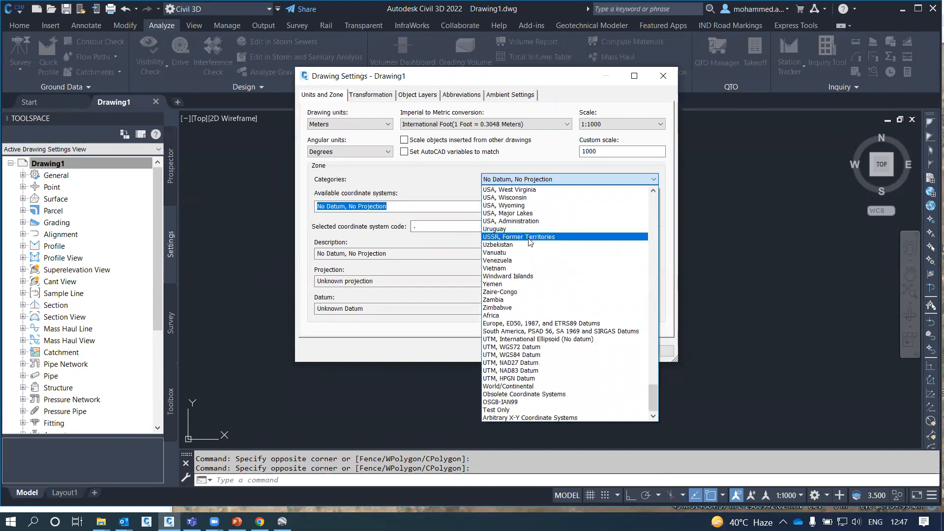
pyautogui.click(522, 355)
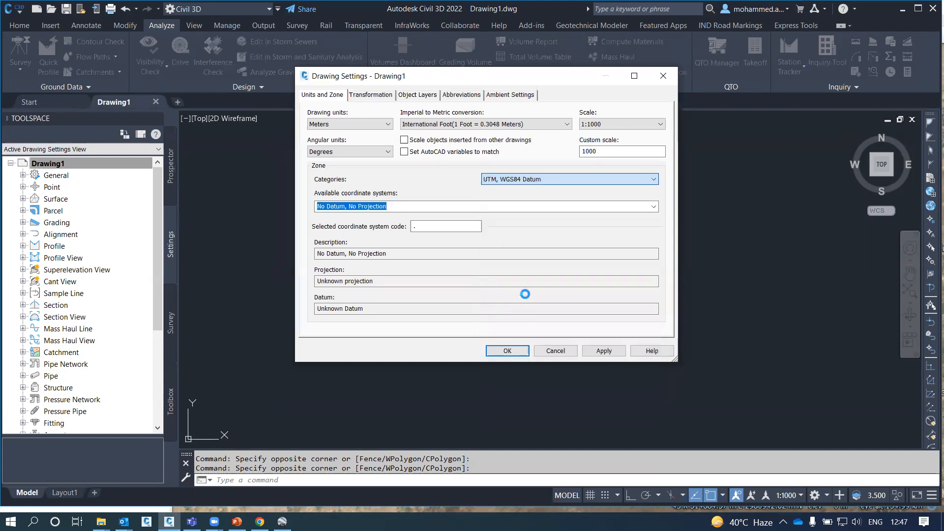
# Set the coordinate system code to UTM84-43N and accept the drawing settings
pyautogui.click(436, 226)
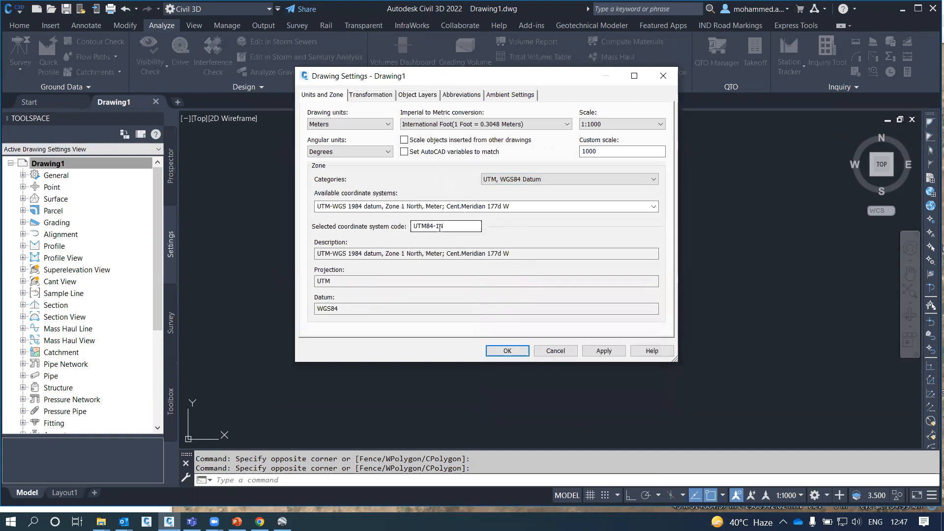
pyautogui.write('43')
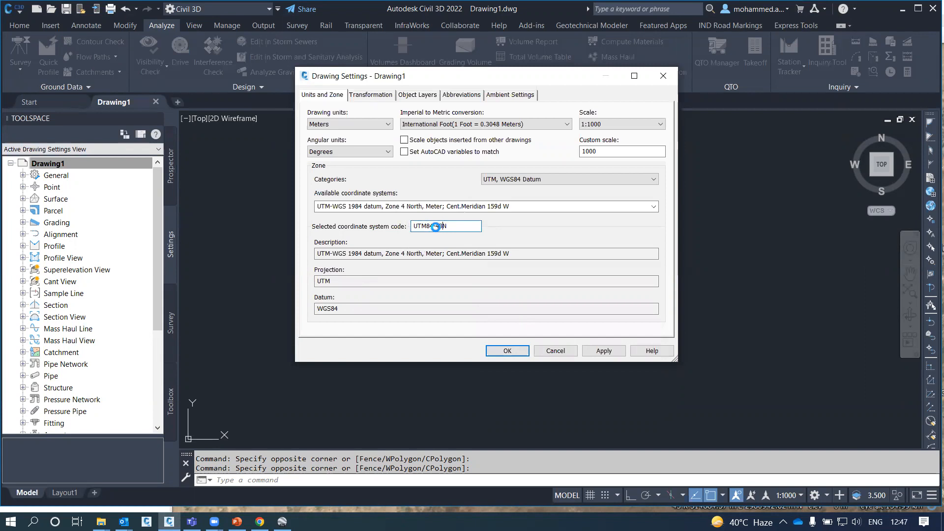
pyautogui.press('Return')
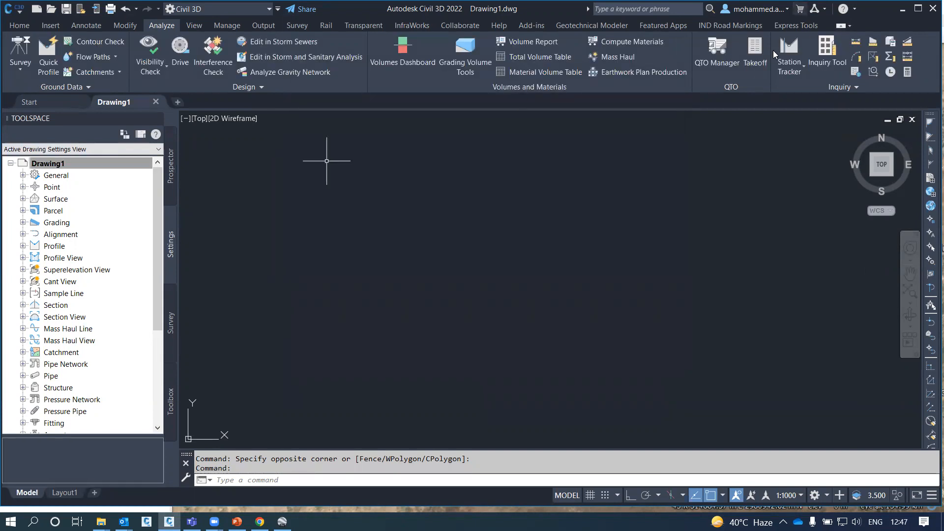
# Show the Geolocation tools for the drawing
pyautogui.click(840, 25)
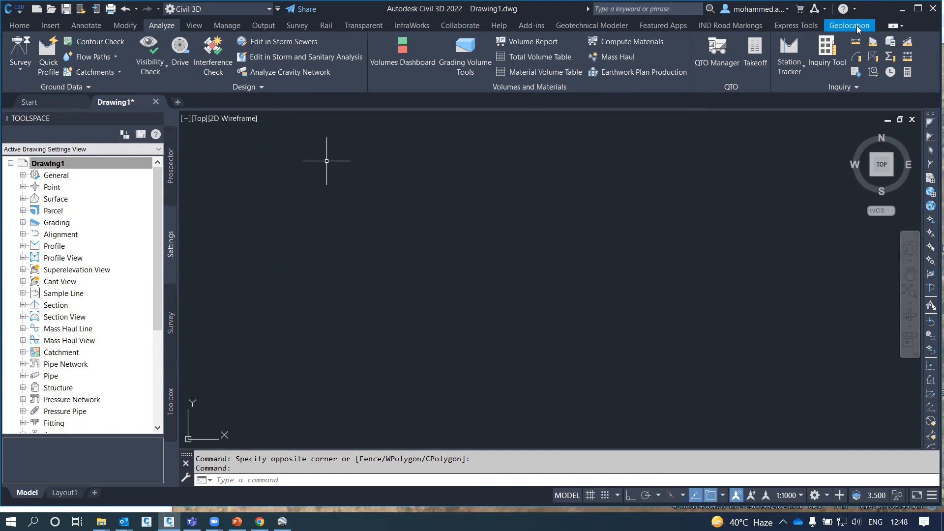
pyautogui.click(857, 28)
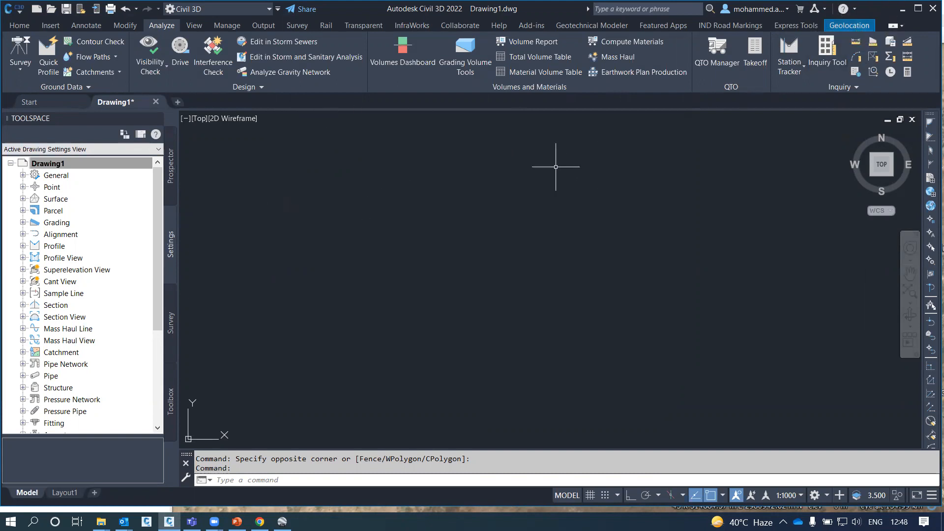
pyautogui.click(856, 30)
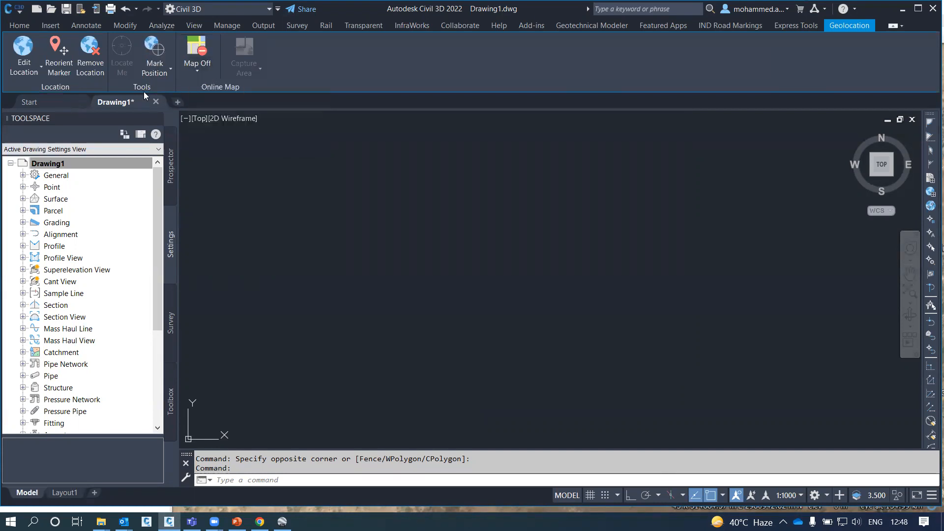
# Reopen Drawing1's drawing settings, check the assigned zone and coordinate system, and close them without changes
pyautogui.click(100, 166)
pyautogui.rightClick(99, 166)
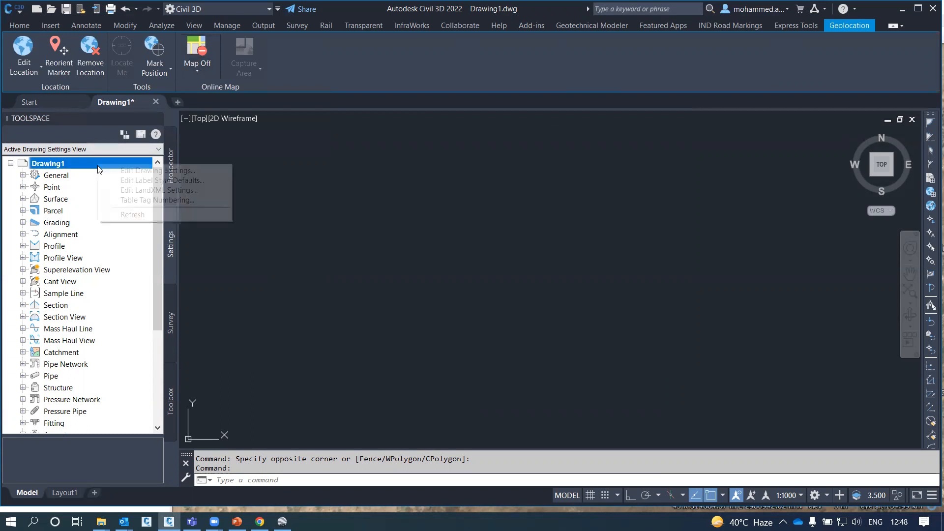
pyautogui.click(136, 171)
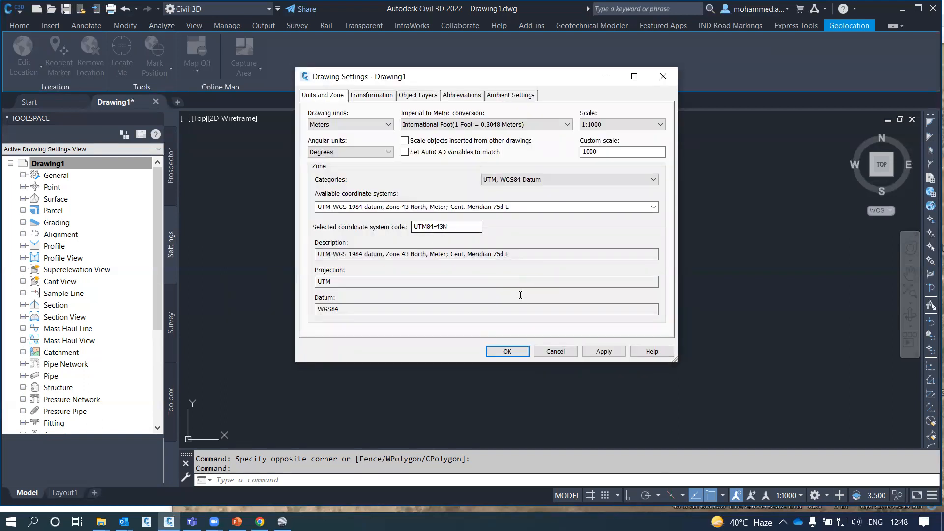
pyautogui.click(565, 351)
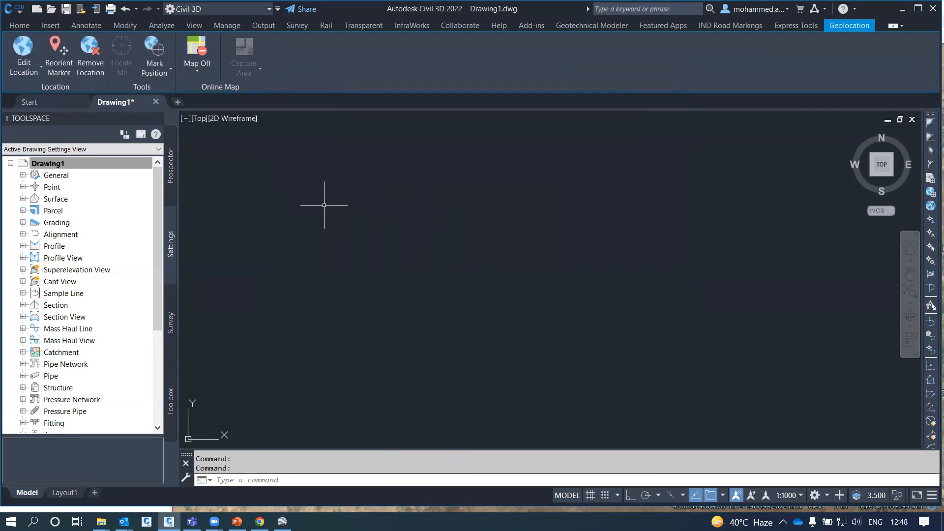
# Zoom to the drawing's extents, start MAPIMPORT, and browse to the Solar Workflow folder on the Desktop
pyautogui.write('ze')
pyautogui.press('Return')
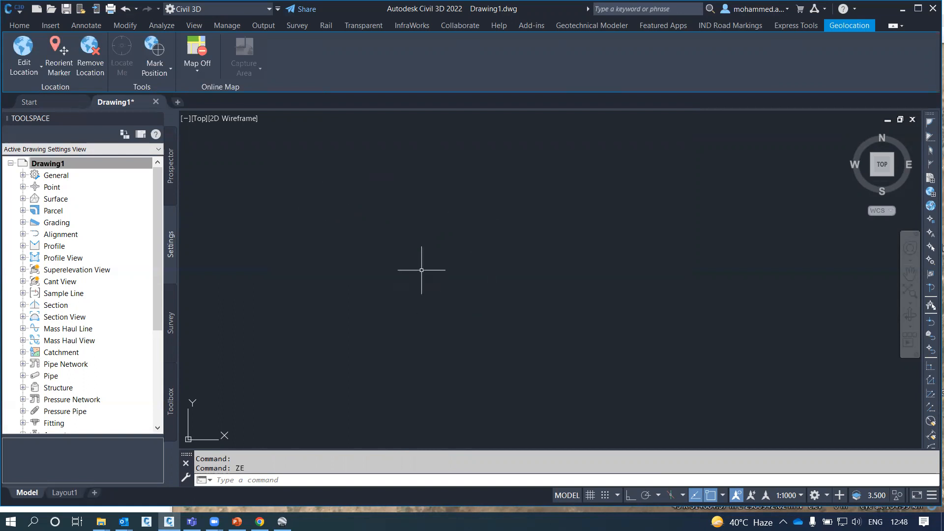
pyautogui.write('IMPORT')
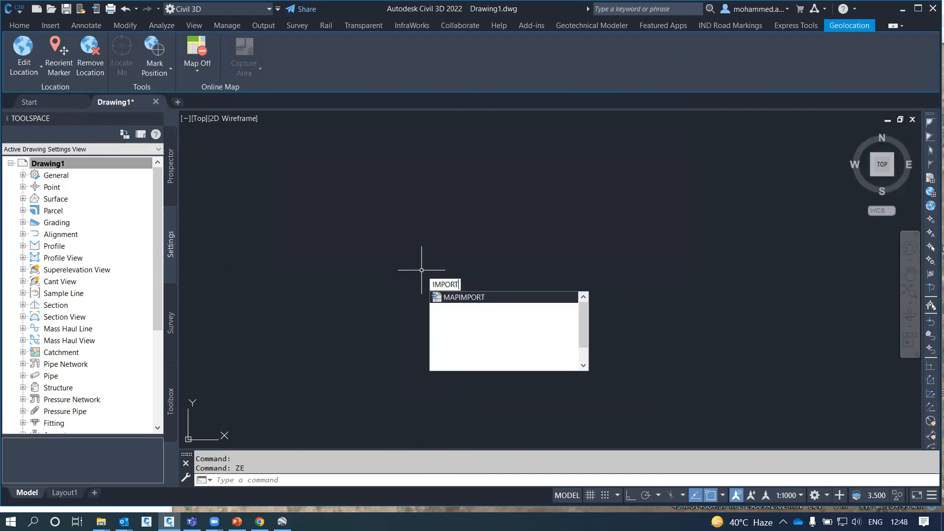
pyautogui.press('Escape')
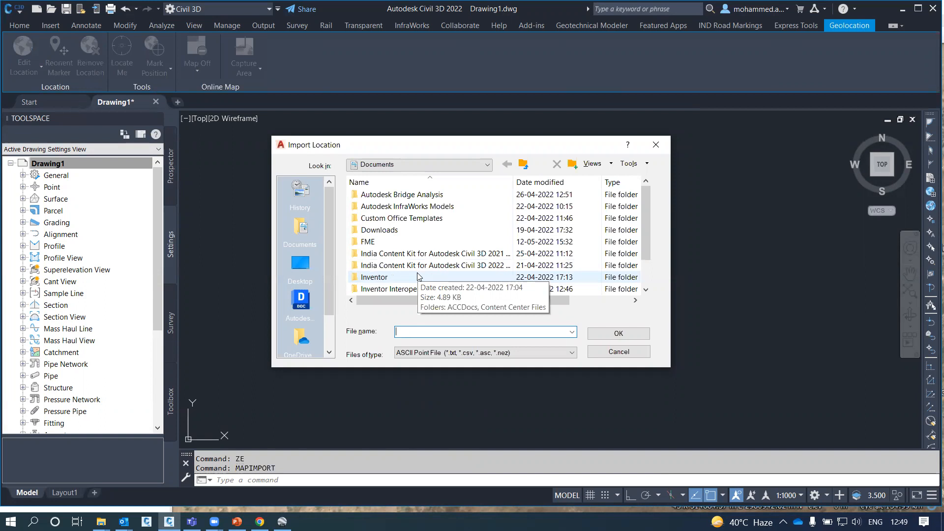
pyautogui.click(299, 265)
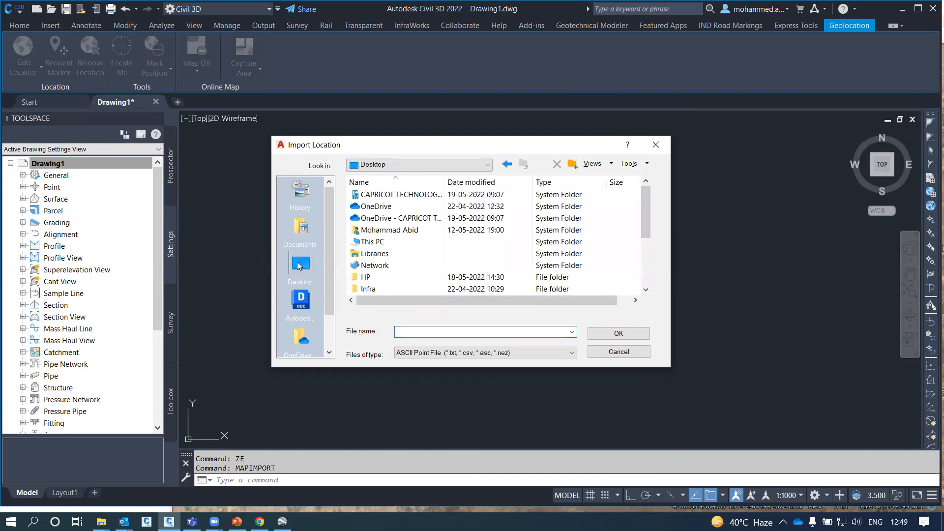
pyautogui.scroll(-3, 383, 241)
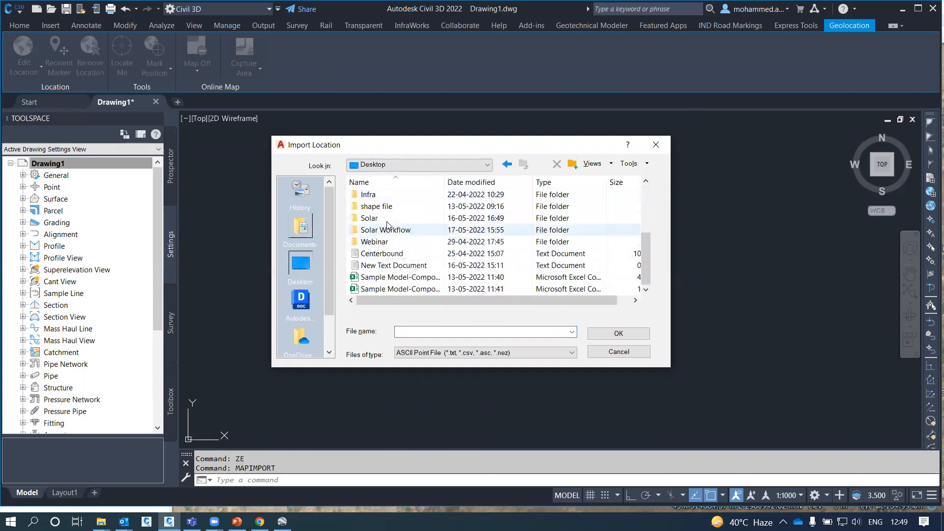
pyautogui.doubleClick(390, 231)
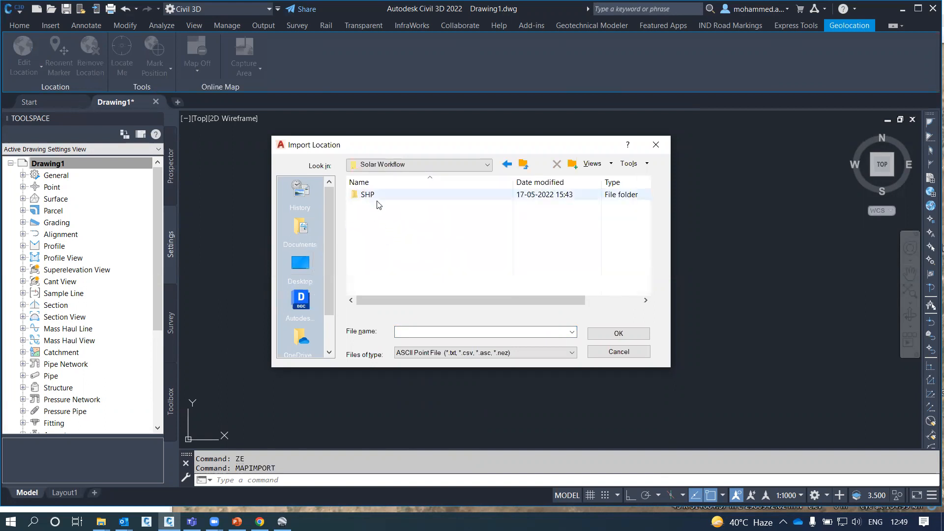
# Choose the Google KML (*.kml, *.kmz) file type and import Project boundry-KMz File with the default import properties
pyautogui.click(437, 353)
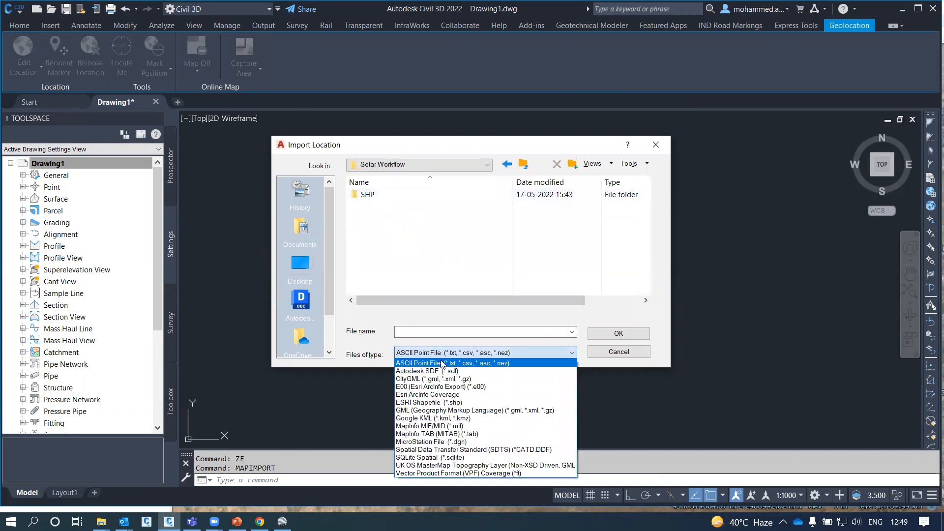
pyautogui.click(444, 419)
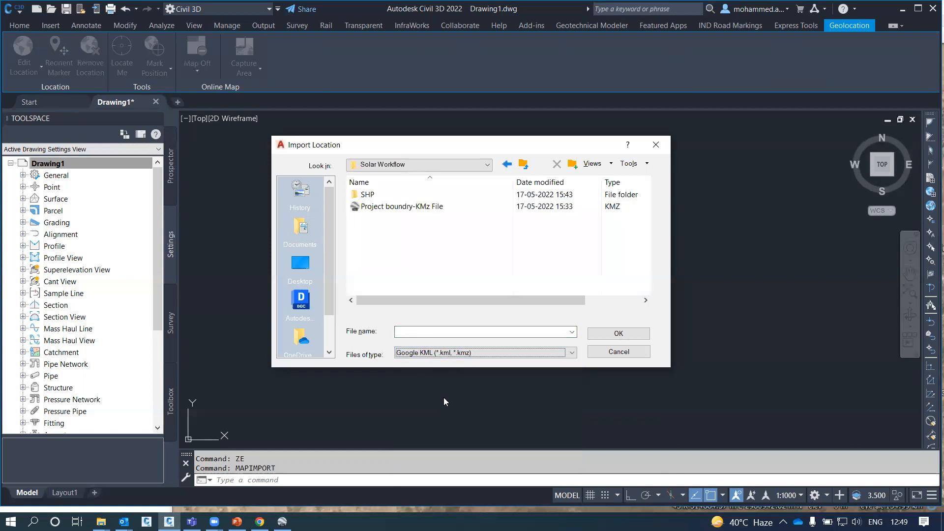
pyautogui.click(411, 209)
pyautogui.click(616, 333)
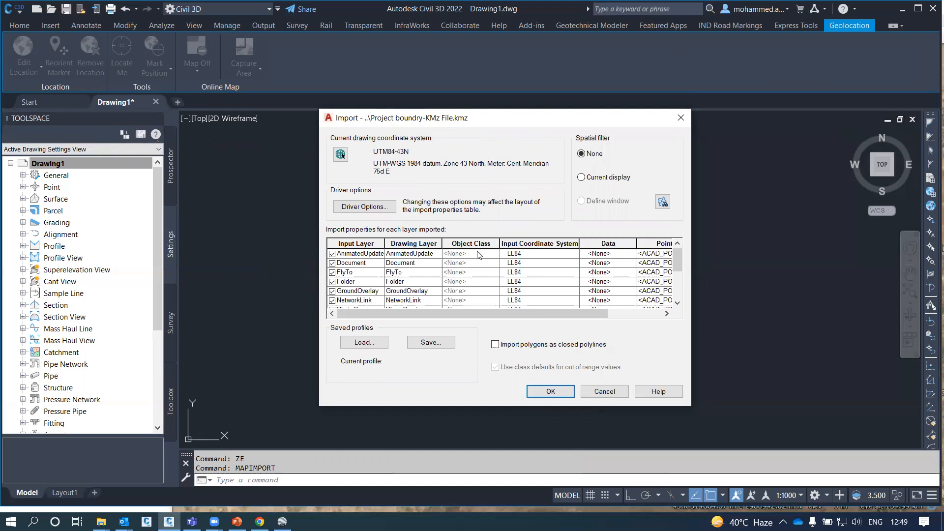
pyautogui.click(561, 391)
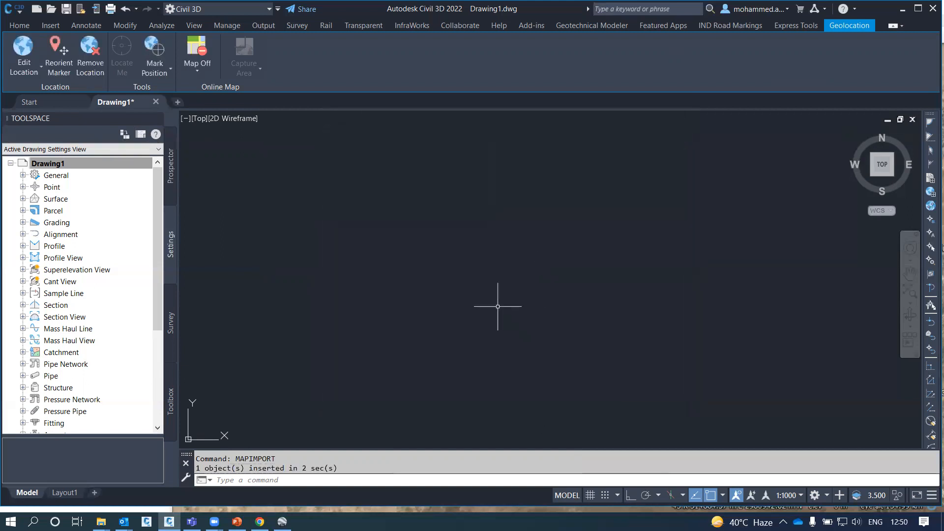
# Zoom to the drawing's extents, inspect the imported project boundary polygon, and select it
pyautogui.write('ze')
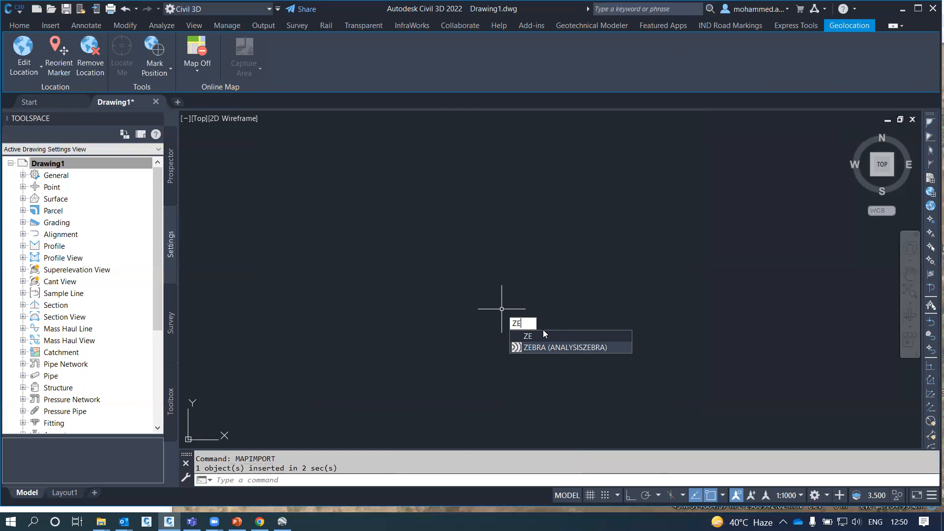
pyautogui.press('Return')
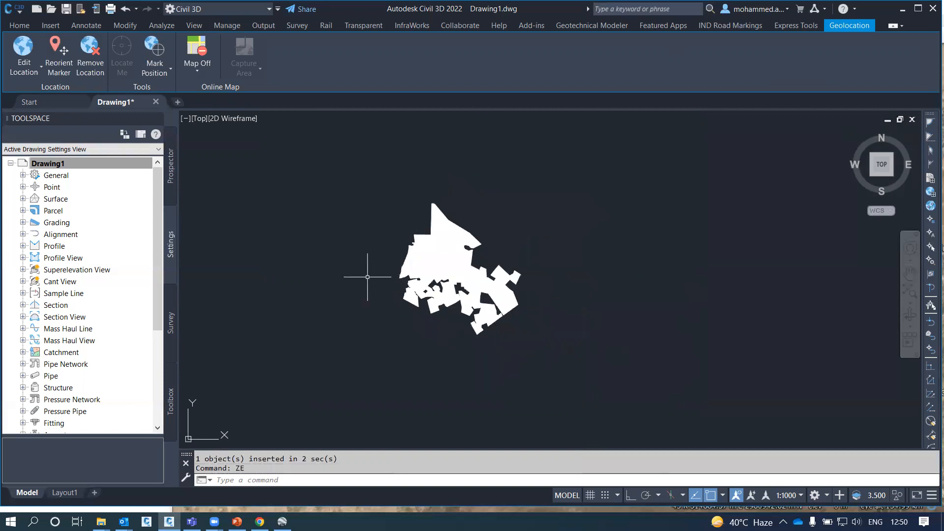
pyautogui.scroll(4, 502, 256)
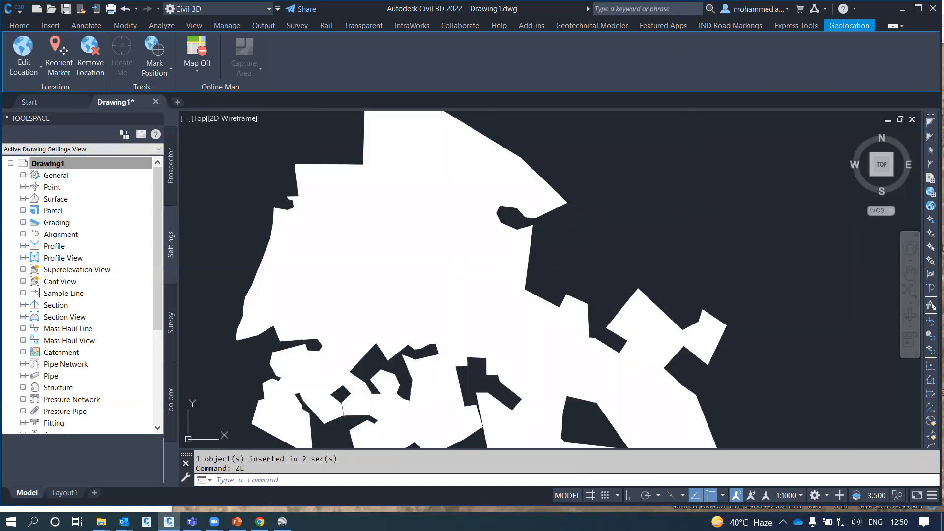
pyautogui.scroll(-4, 399, 253)
pyautogui.click(367, 222)
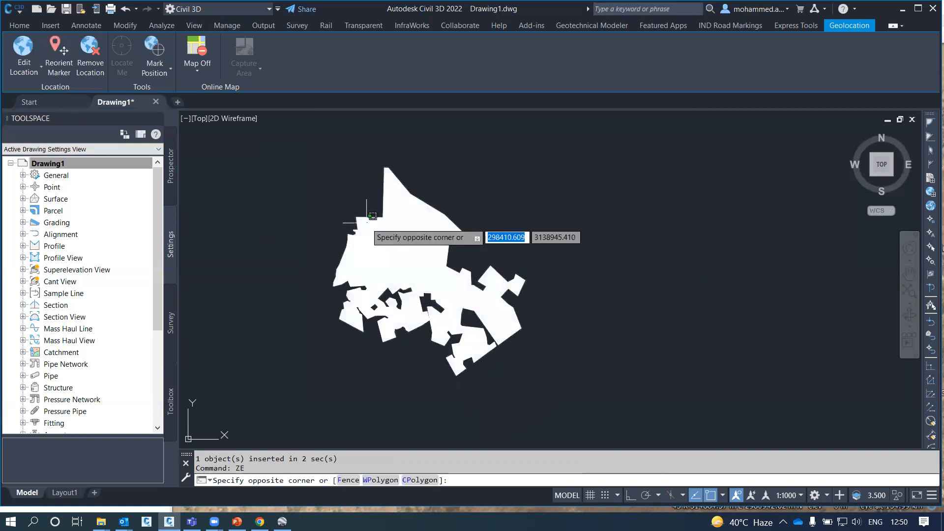
pyautogui.click(340, 214)
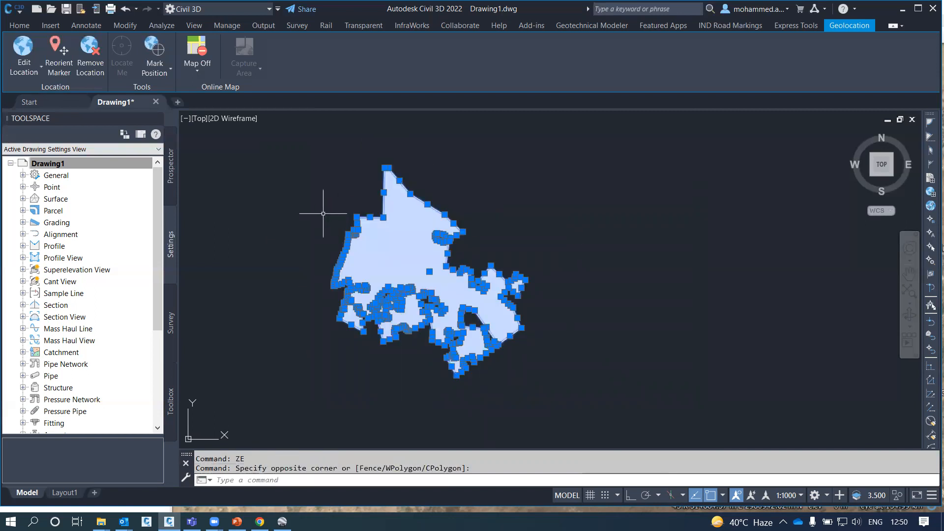
pyautogui.press('Escape')
pyautogui.scroll(-2, 331, 190)
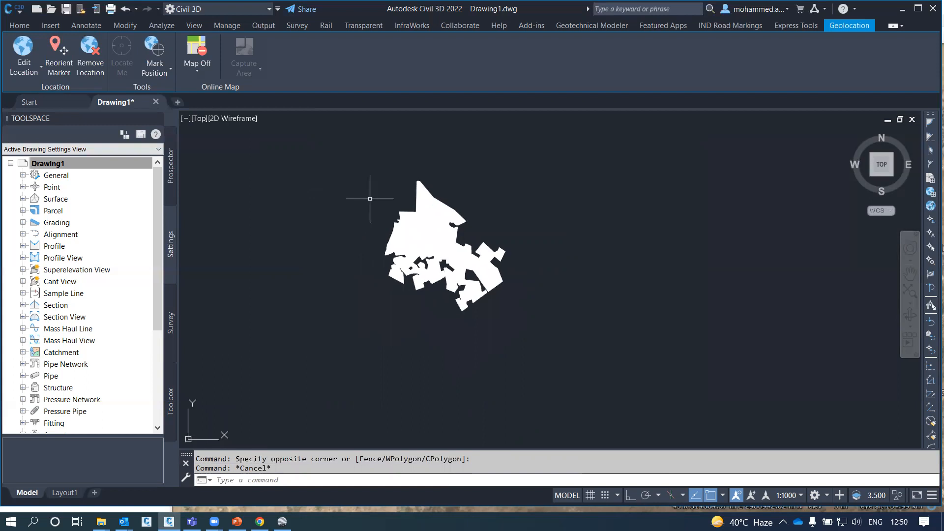
pyautogui.click(415, 217)
pyautogui.click(354, 198)
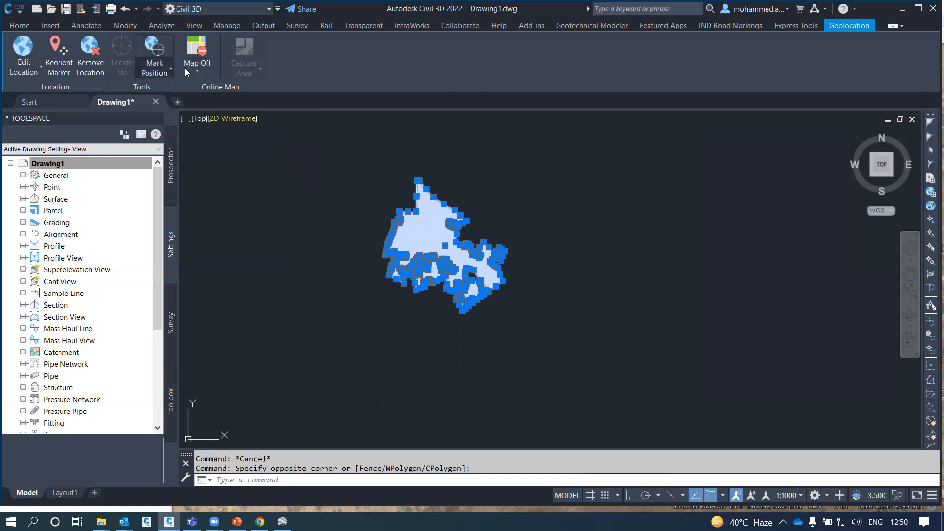
# Deselect the imported boundary polygon and turn on the aerial online map, agreeing to use Online Map Data
pyautogui.press('Escape')
pyautogui.press('Escape')
pyautogui.click(202, 70)
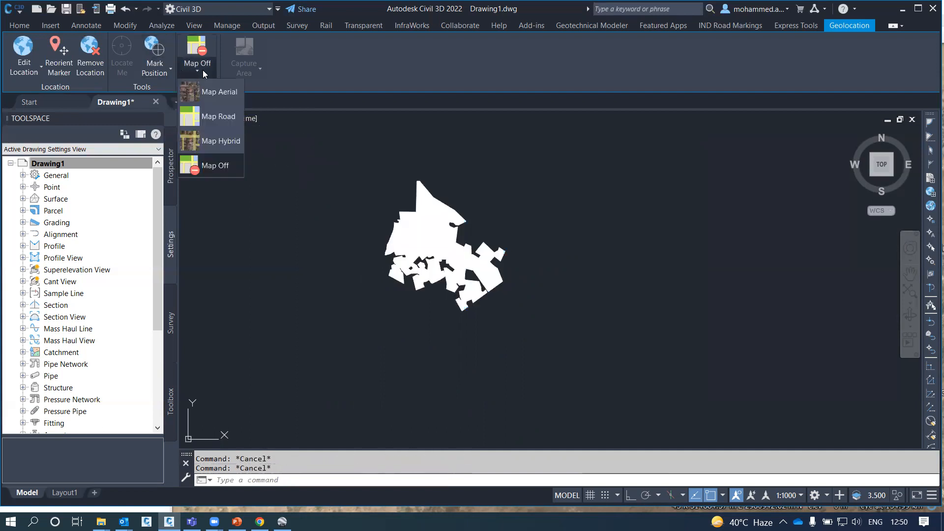
pyautogui.click(219, 97)
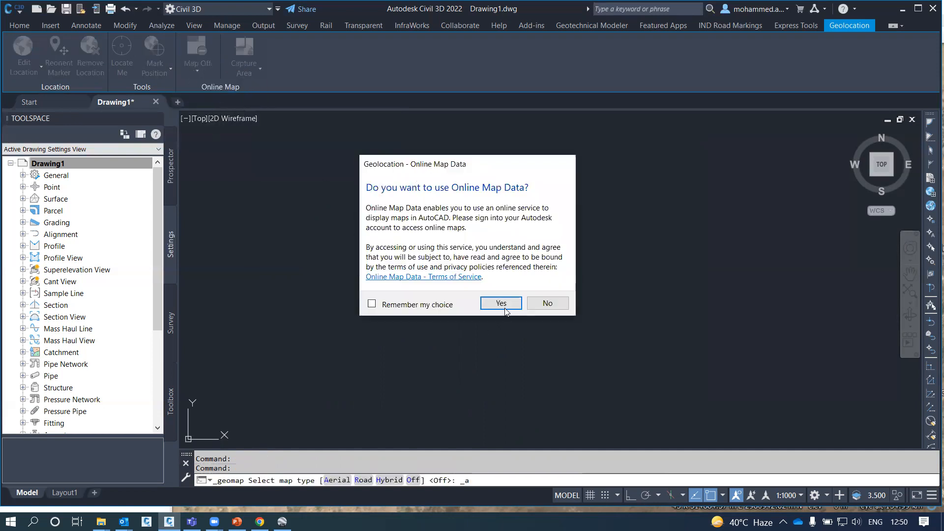
pyautogui.click(505, 309)
pyautogui.click(513, 304)
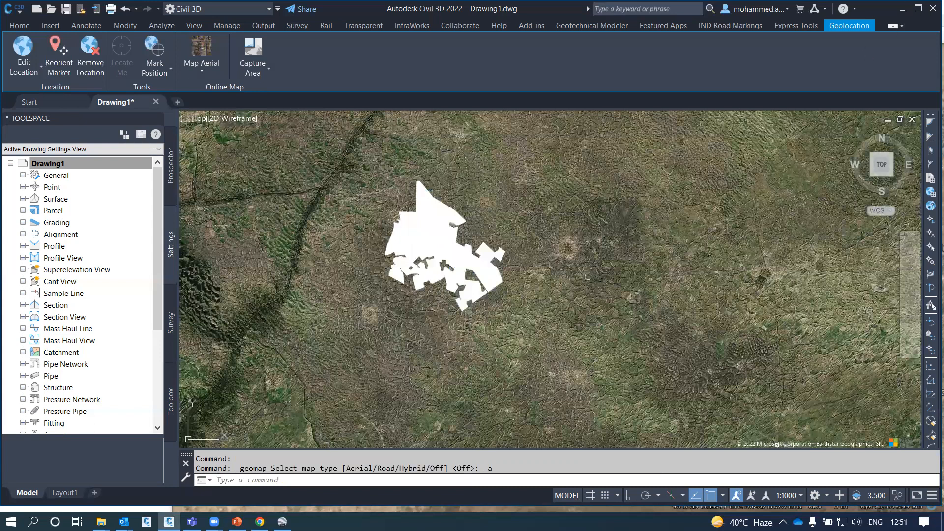
# Maximize the program window and change the online map type to Hybrid
pyautogui.click(918, 14)
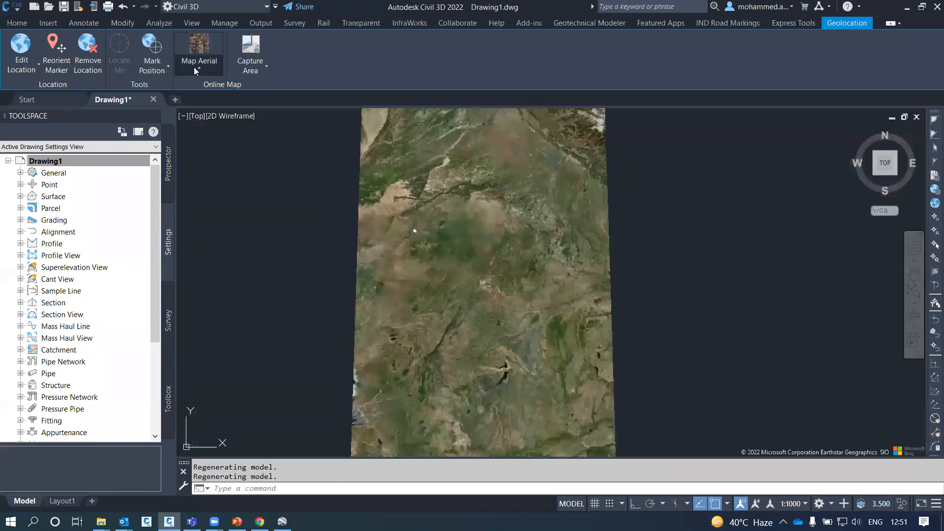
pyautogui.click(199, 68)
pyautogui.click(222, 137)
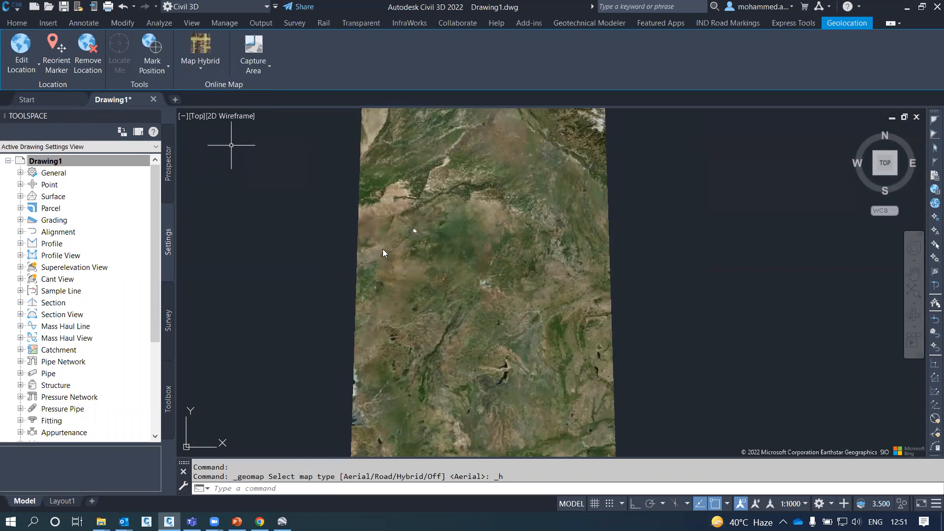
# Examine where the imported boundary polygon lies on the hybrid map relative to Bikaner and the surrounding villages
pyautogui.scroll(3, 414, 234)
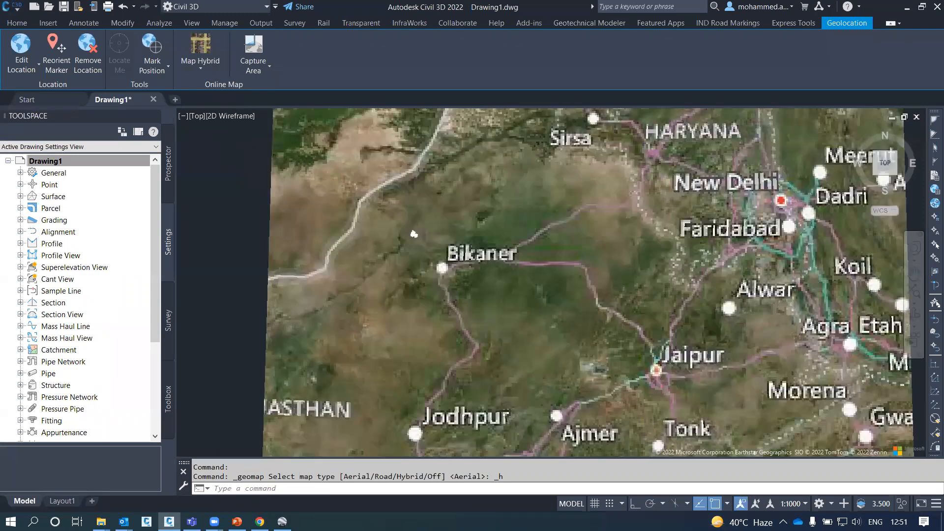
pyautogui.scroll(-3, 426, 230)
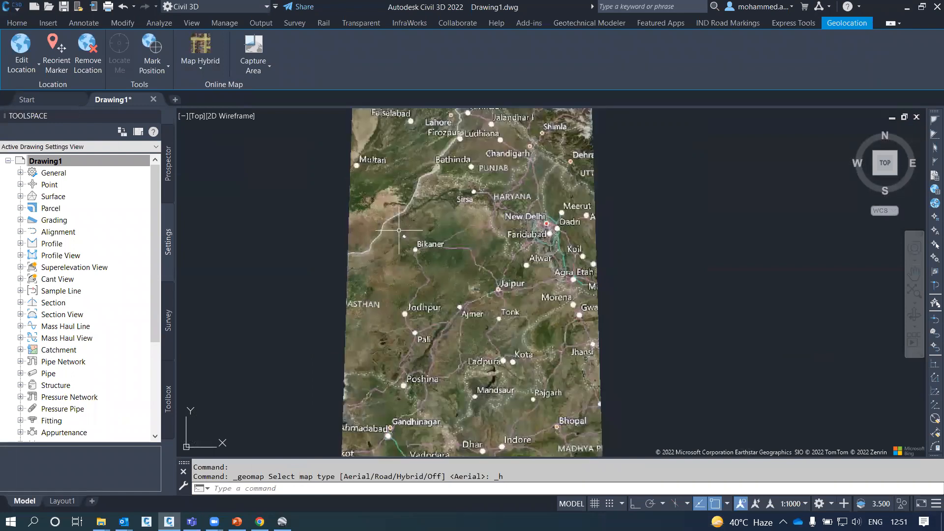
pyautogui.scroll(2, 400, 224)
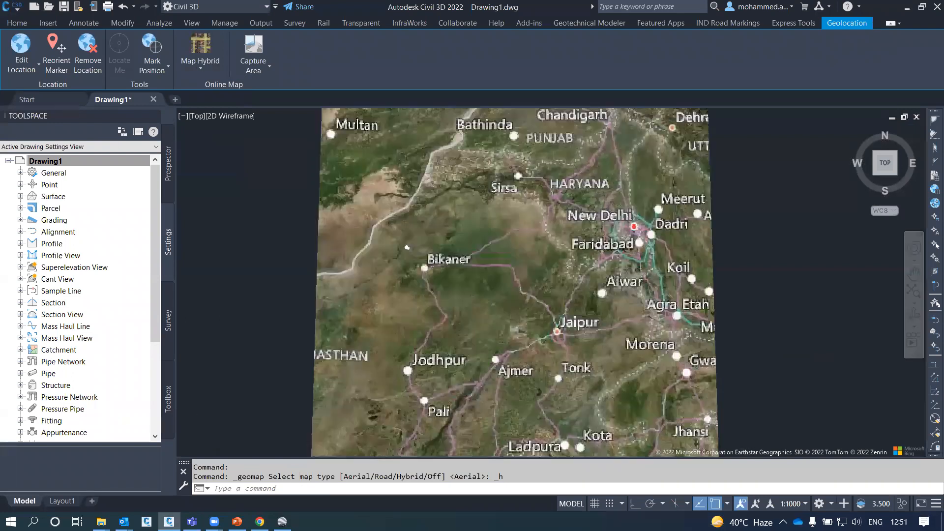
pyautogui.scroll(3, 415, 320)
pyautogui.rightClick(419, 266)
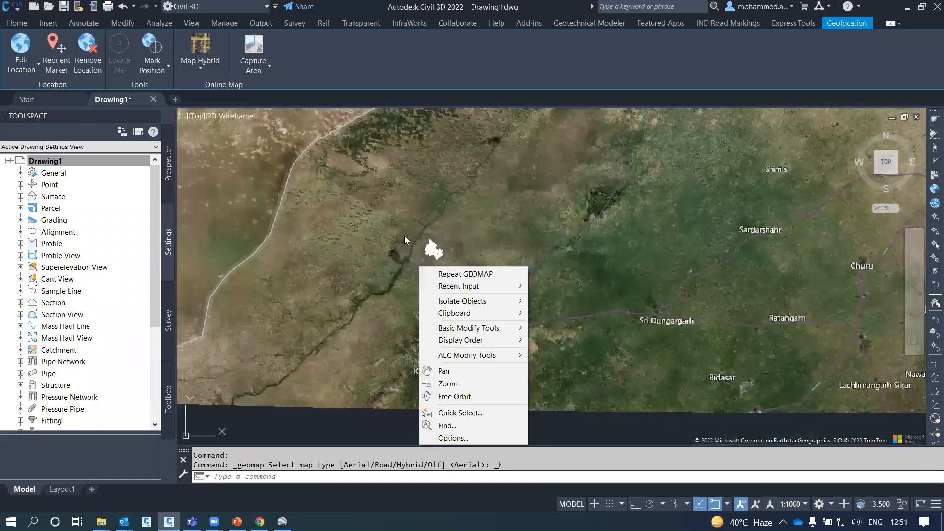
pyautogui.click(396, 230)
pyautogui.click(406, 210)
pyautogui.scroll(2, 427, 254)
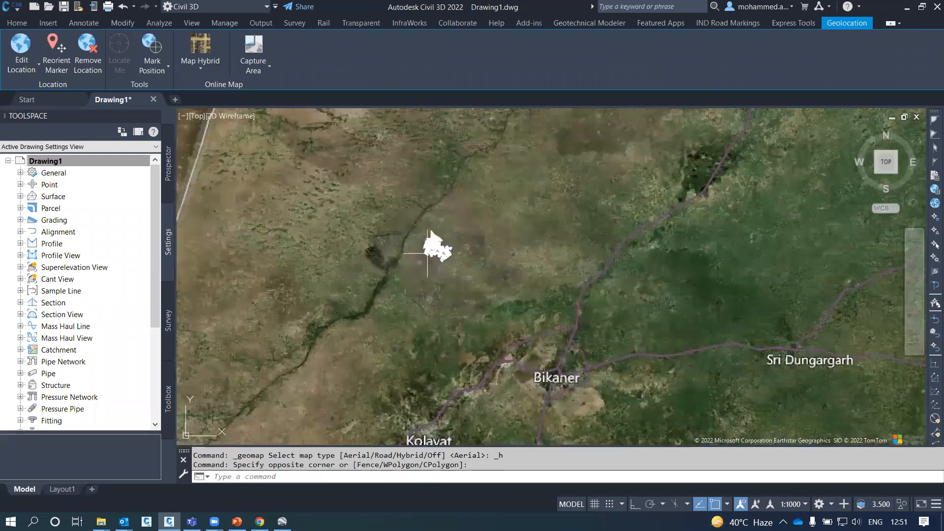
pyautogui.scroll(5, 427, 254)
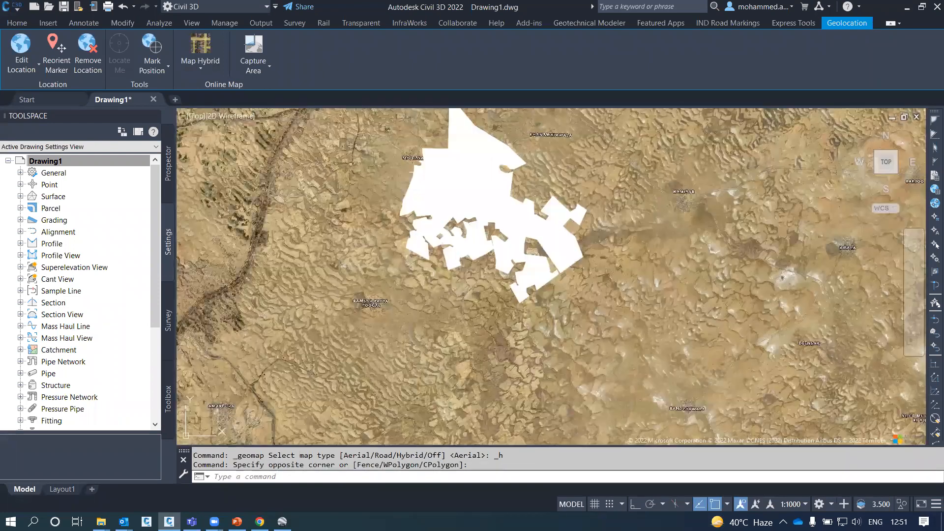
pyautogui.scroll(-2, 304, 285)
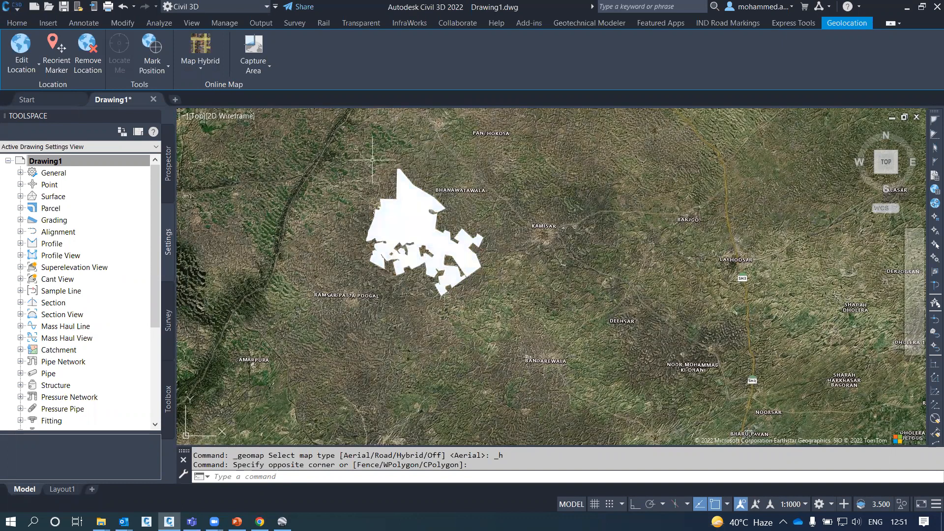
# Delete the imported boundary polygon and draw a rectangle around Surasar on the hybrid map as a new boundary
pyautogui.click(409, 183)
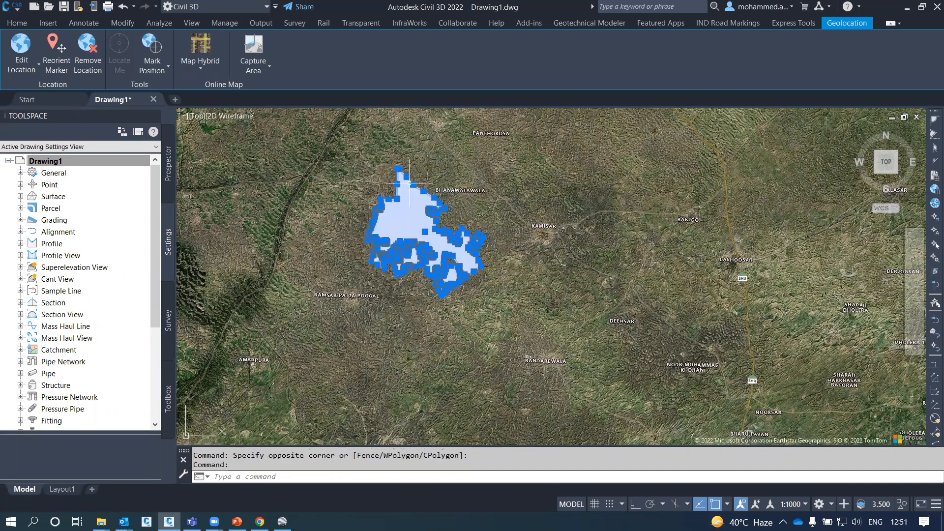
pyautogui.press('Delete')
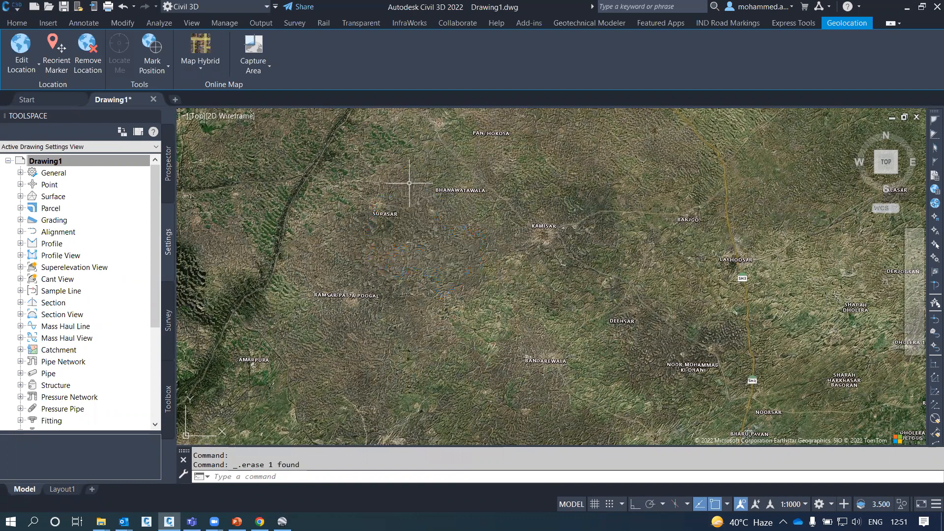
pyautogui.write('pl')
pyautogui.press('Return')
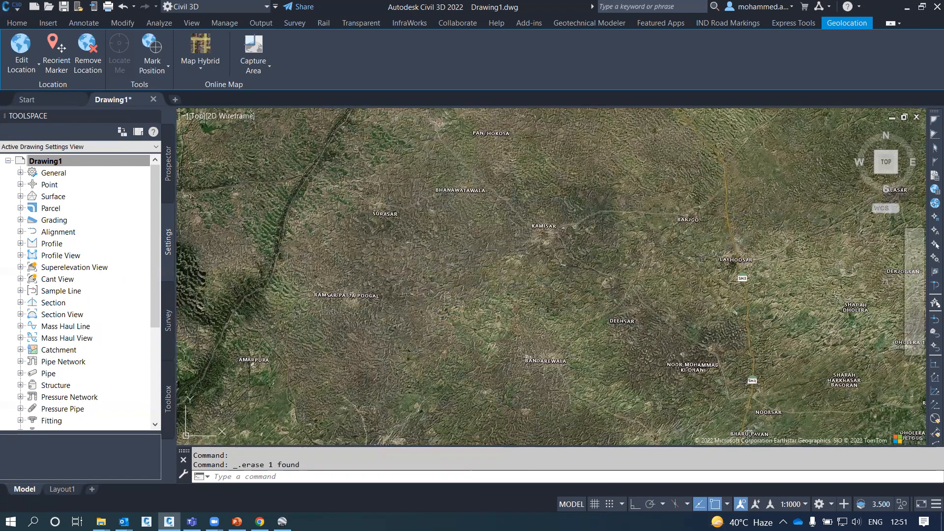
pyautogui.click(352, 190)
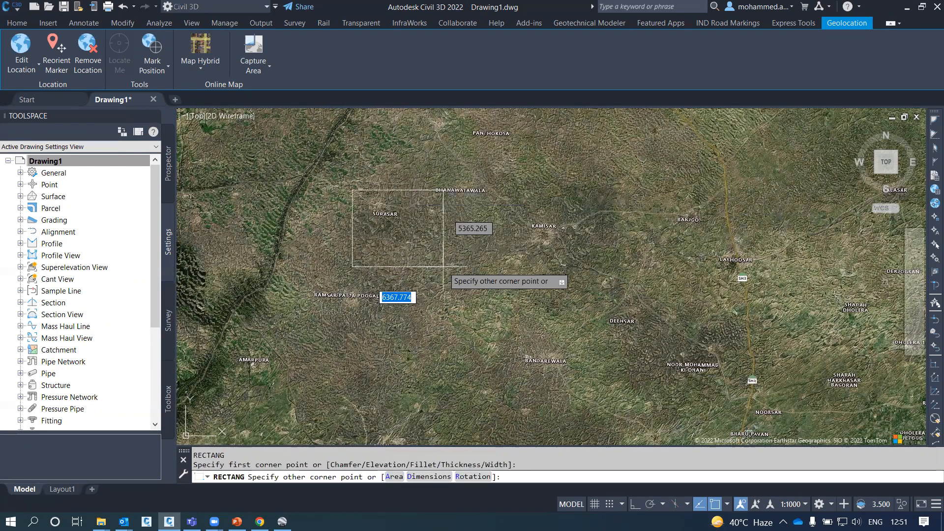
pyautogui.click(463, 268)
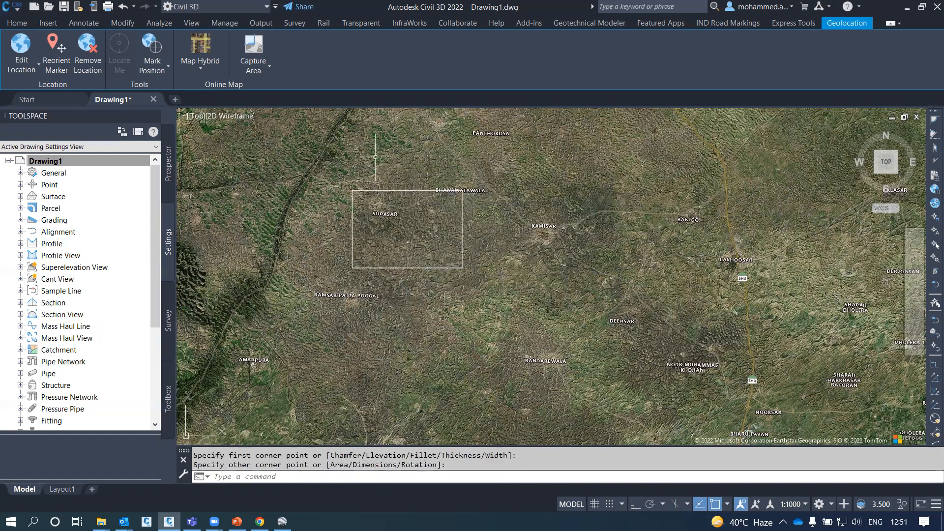
pyautogui.scroll(2, 439, 215)
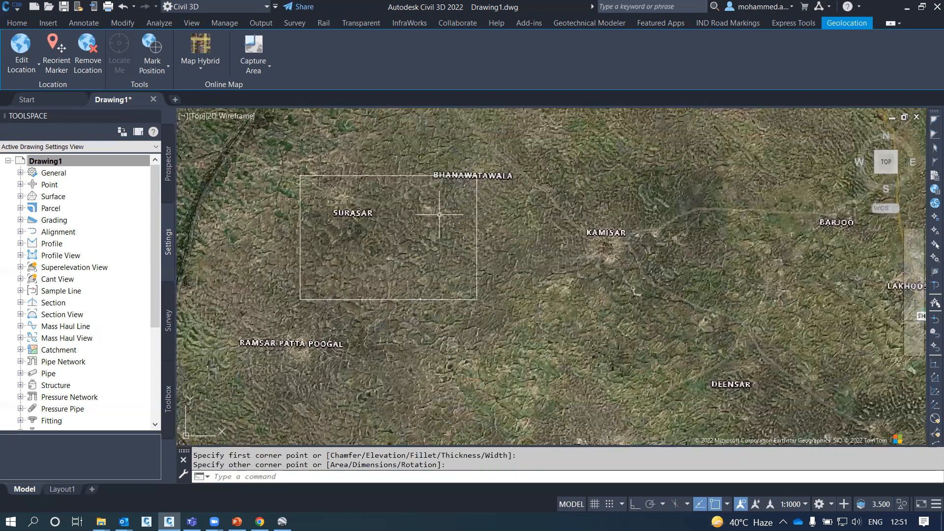
pyautogui.scroll(2, 439, 215)
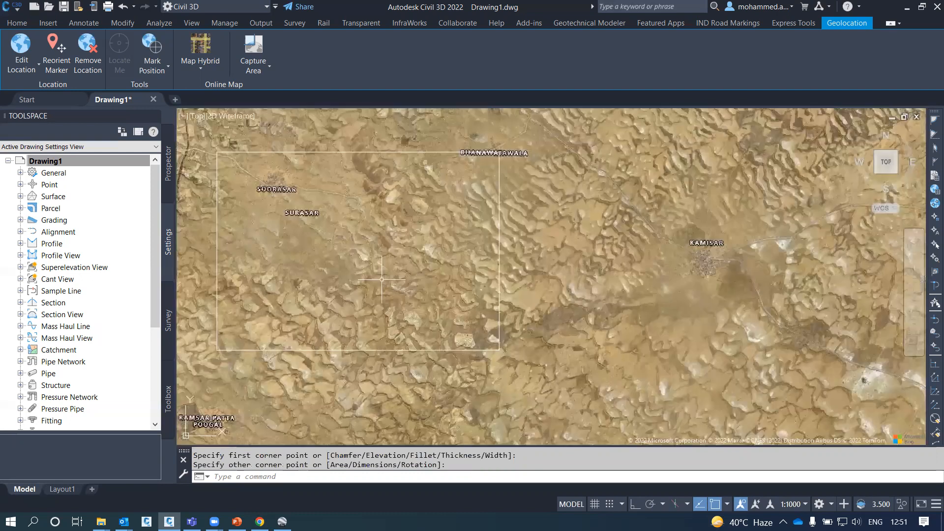
pyautogui.moveTo(382, 279); pyautogui.dragTo(474, 284, button='middle')
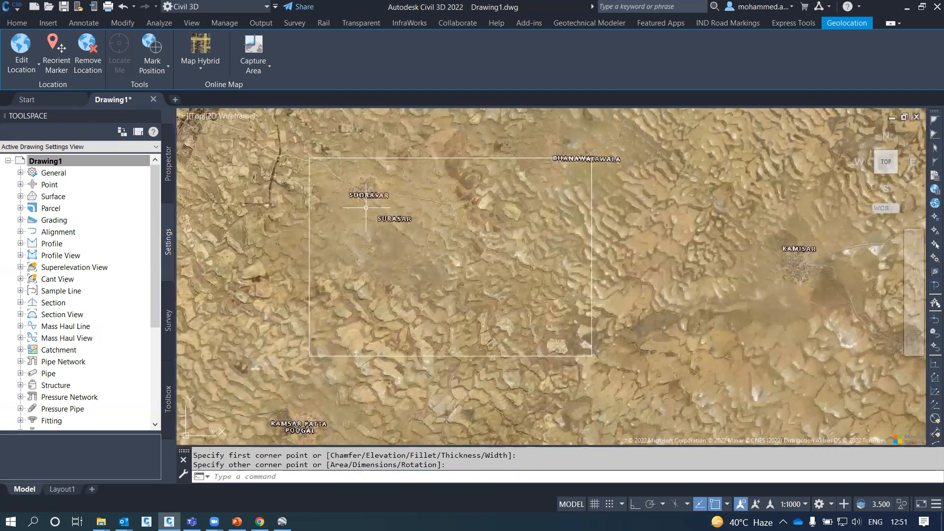
pyautogui.click(386, 158)
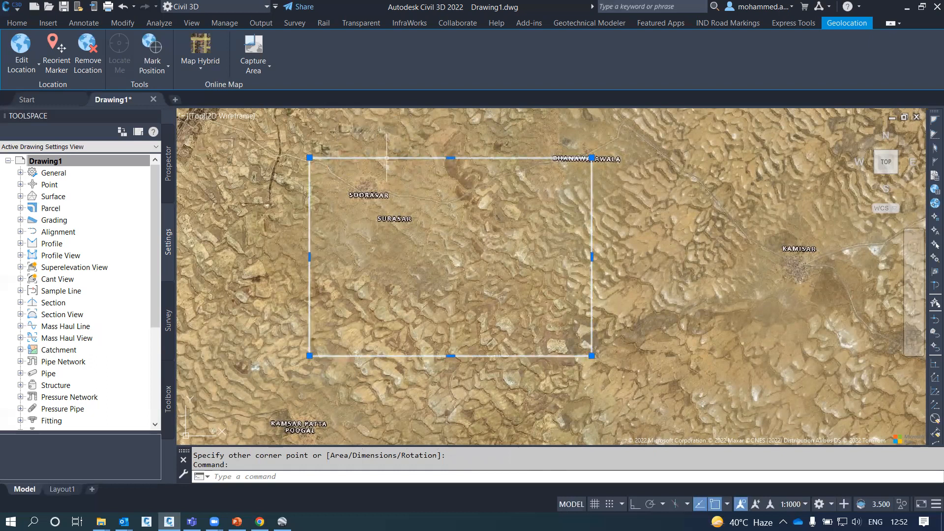
pyautogui.press('Escape')
pyautogui.press('Escape')
# Start MAPEXPORT and browse to the Solar Workflow folder on the Desktop as the export location
pyautogui.write('MAPEXPORT')
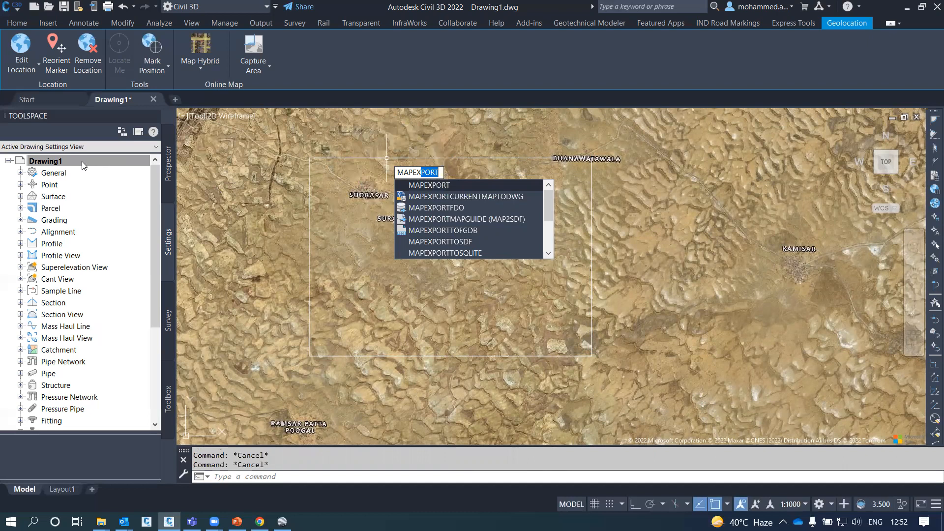
pyautogui.press('ctrl')
pyautogui.press('ctrl')
pyautogui.press('ctrl')
pyautogui.press('ctrl')
pyautogui.press('Return')
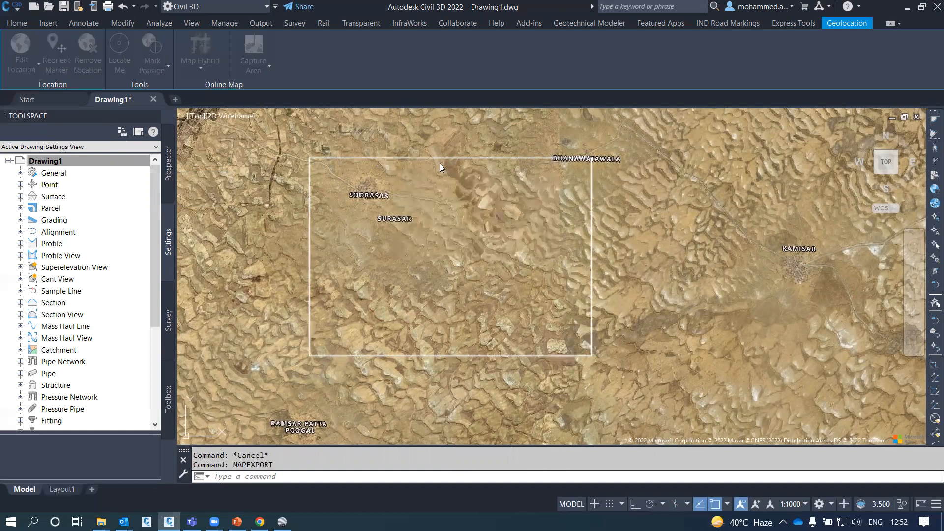
pyautogui.moveTo(374, 148); pyautogui.dragTo(421, 107)
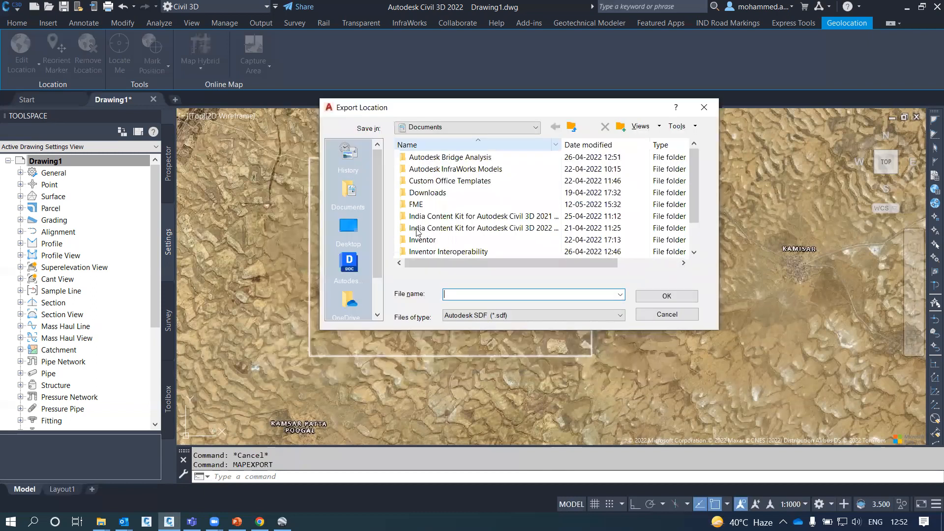
pyautogui.click(350, 226)
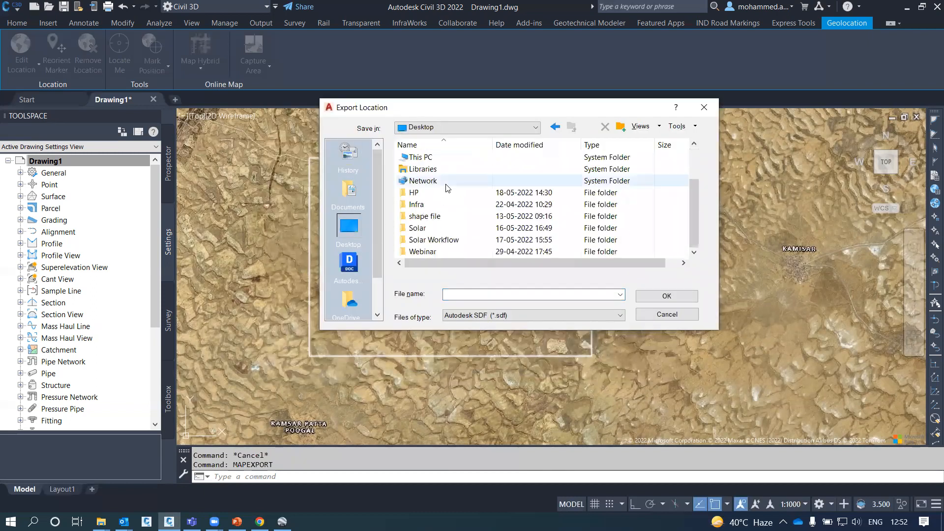
pyautogui.scroll(-2, 458, 202)
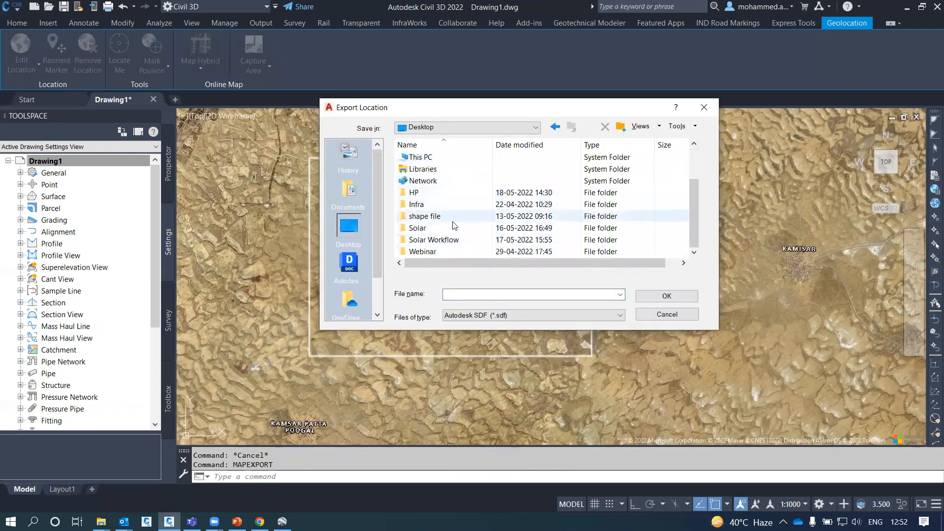
pyautogui.doubleClick(454, 240)
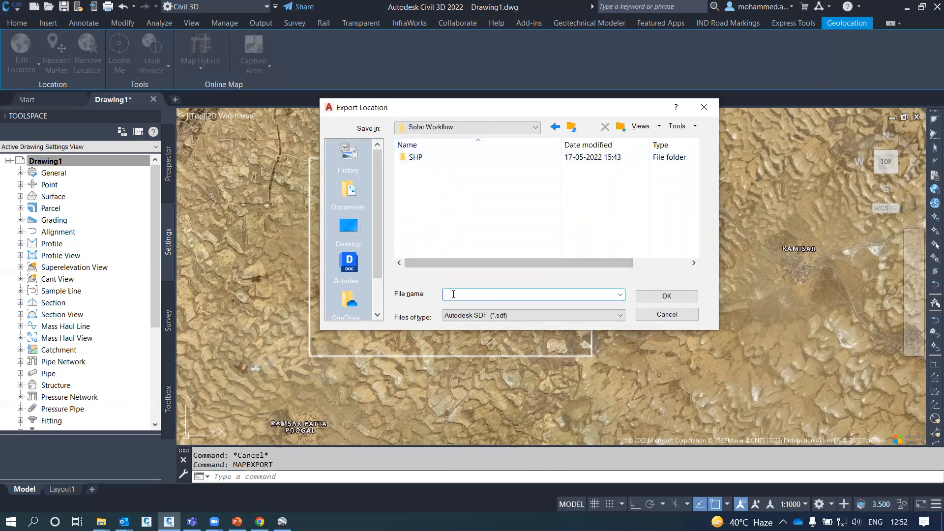
# Name the export file C3D project- boundry, choose the Google KML (*.kml, *.kmz) file type, and accept the location
pyautogui.write('pro')
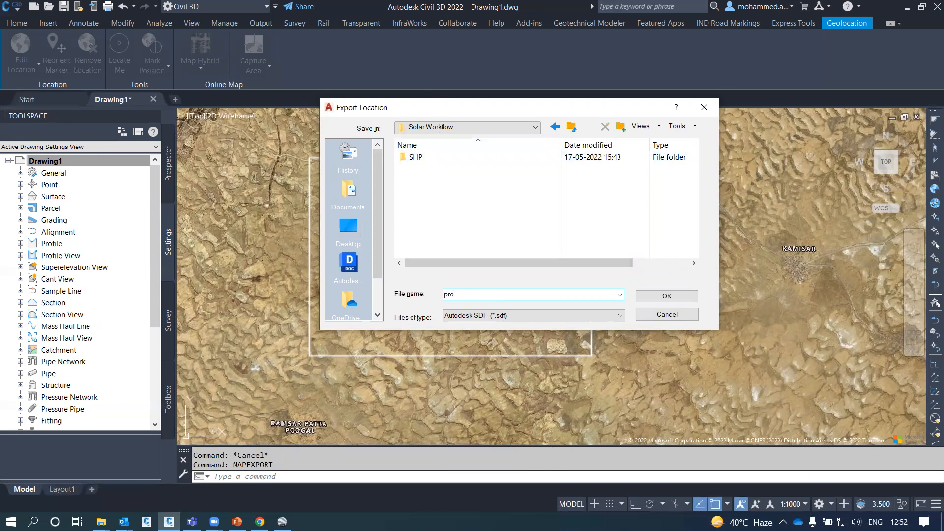
pyautogui.write('ject- boundry C#')
pyautogui.press('BackSpace')
pyautogui.press('BackSpace')
pyautogui.write('C3D')
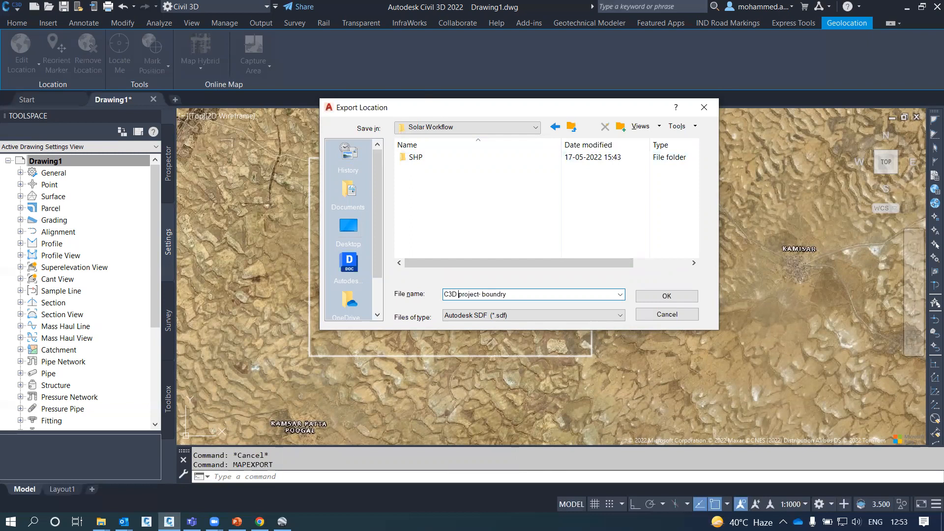
pyautogui.click(521, 315)
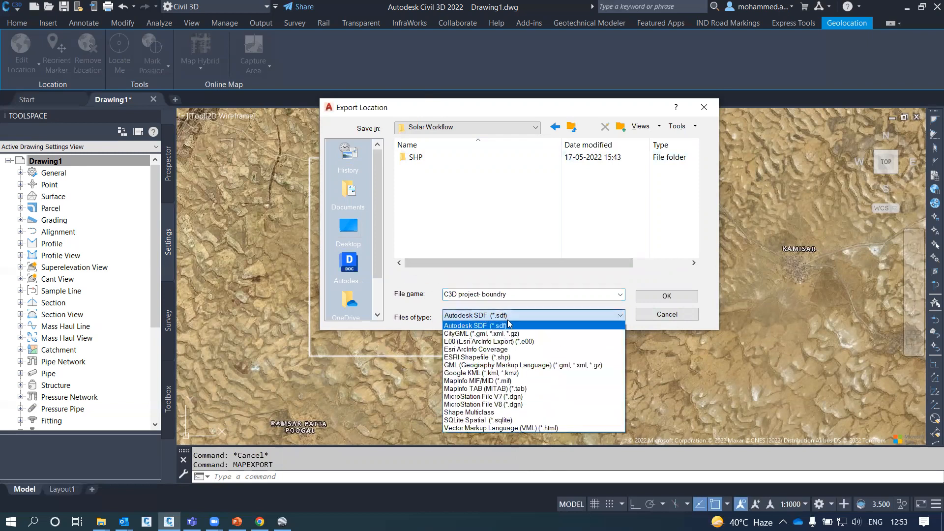
pyautogui.click(513, 378)
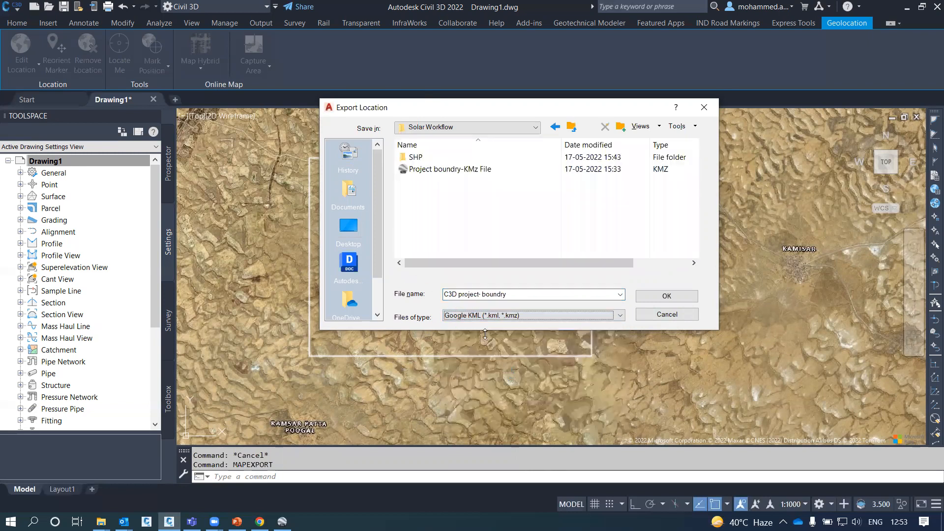
pyautogui.click(668, 298)
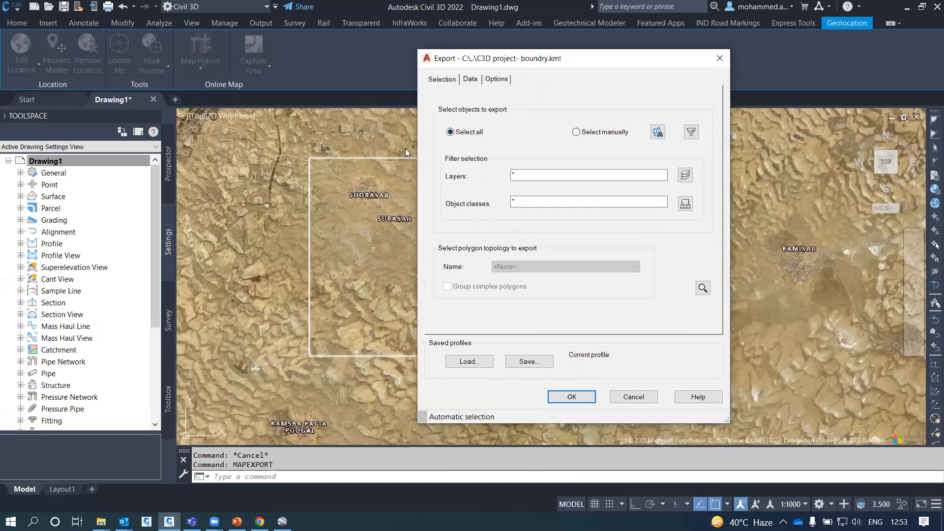
# Set the export to manual object selection and pick the rectangular boundary around Surasar as the object to export
pyautogui.click(576, 131)
pyautogui.click(658, 132)
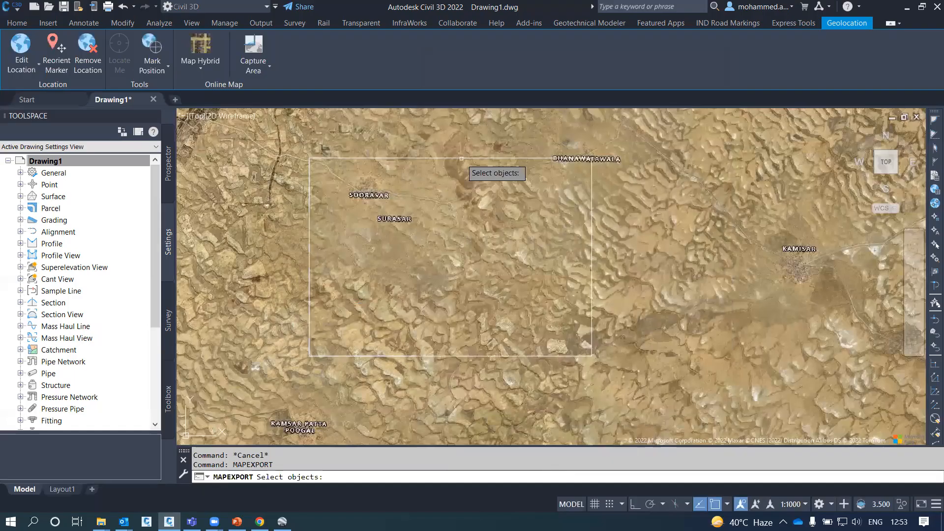
pyautogui.click(447, 158)
pyautogui.click(447, 159)
pyautogui.click(446, 159)
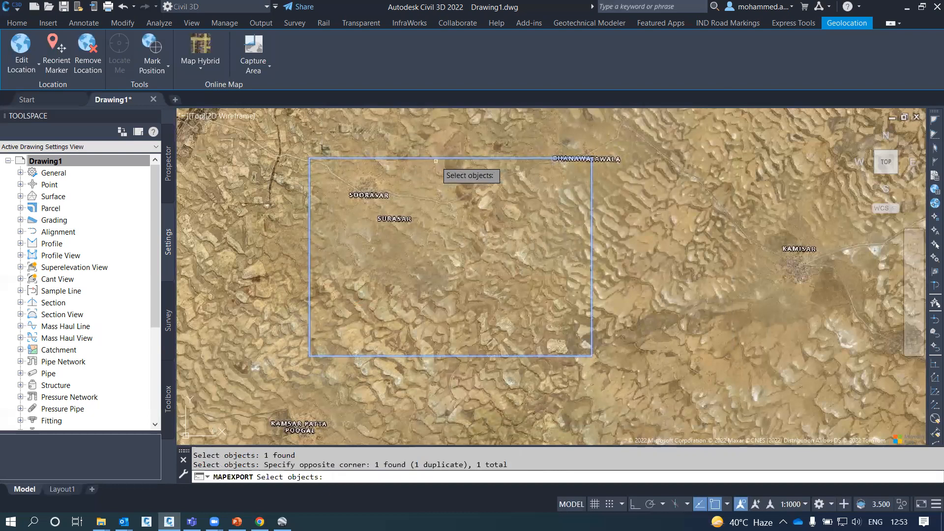
pyautogui.press('Return')
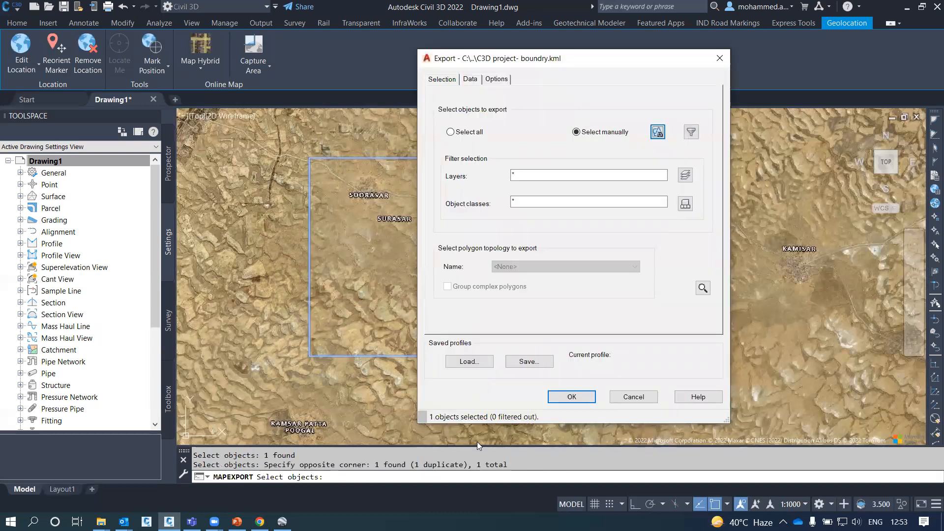
# Export the manually selected boundary with closed polylines treated as polygons and coordinate conversion turned off
pyautogui.click(450, 132)
pyautogui.click(578, 133)
pyautogui.click(497, 79)
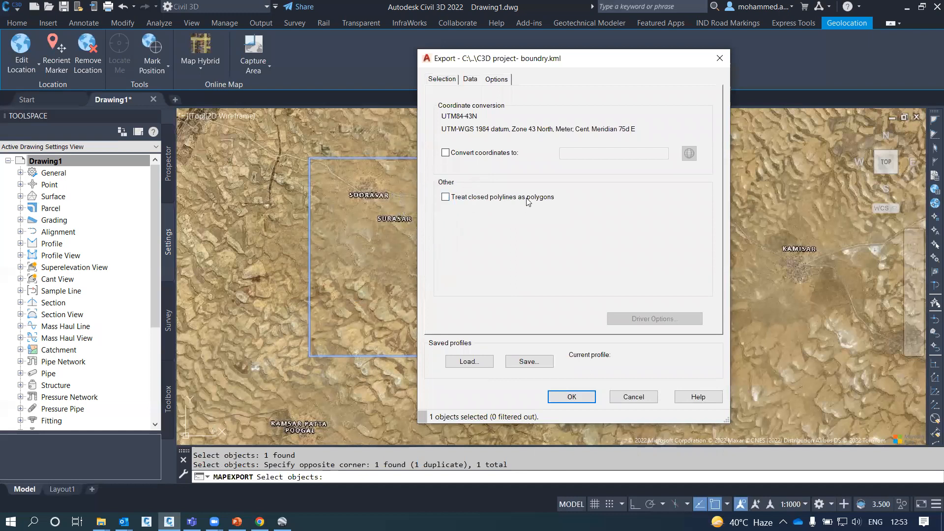
pyautogui.click(445, 197)
pyautogui.click(452, 153)
pyautogui.click(453, 153)
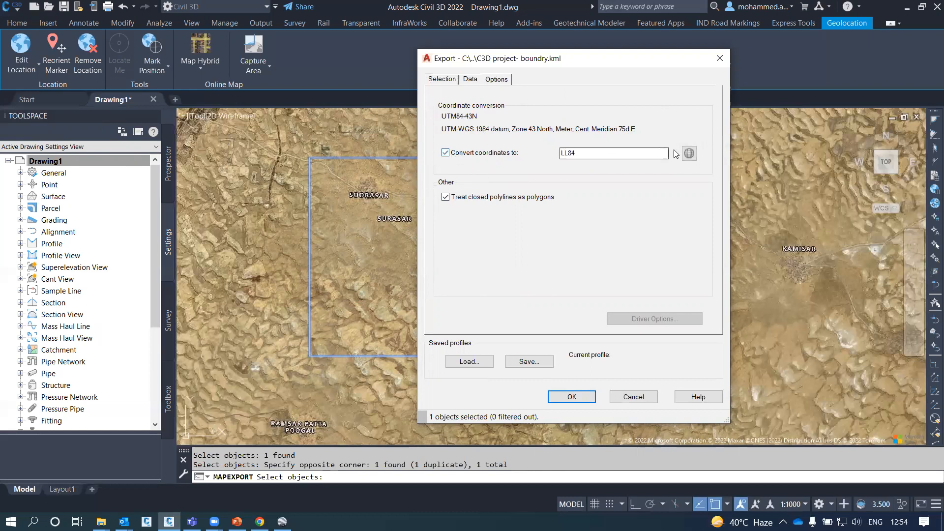
pyautogui.click(451, 153)
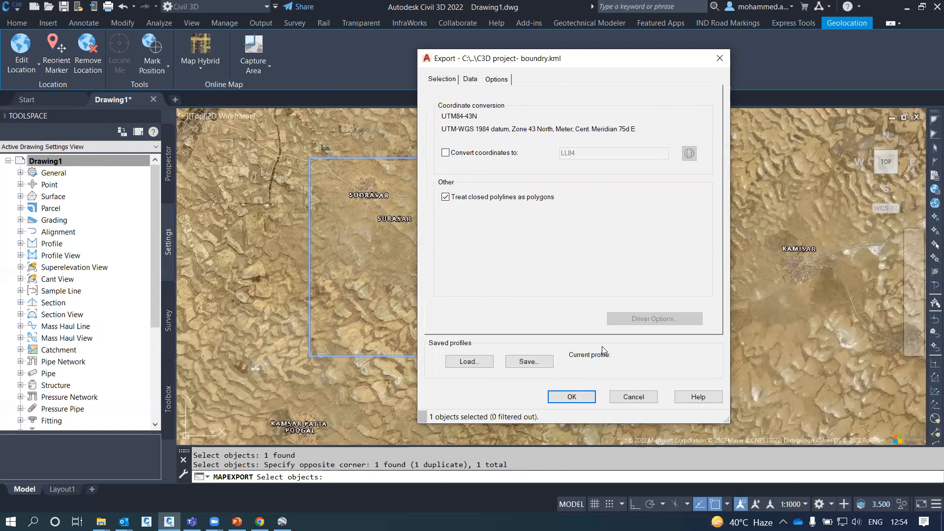
pyautogui.click(572, 396)
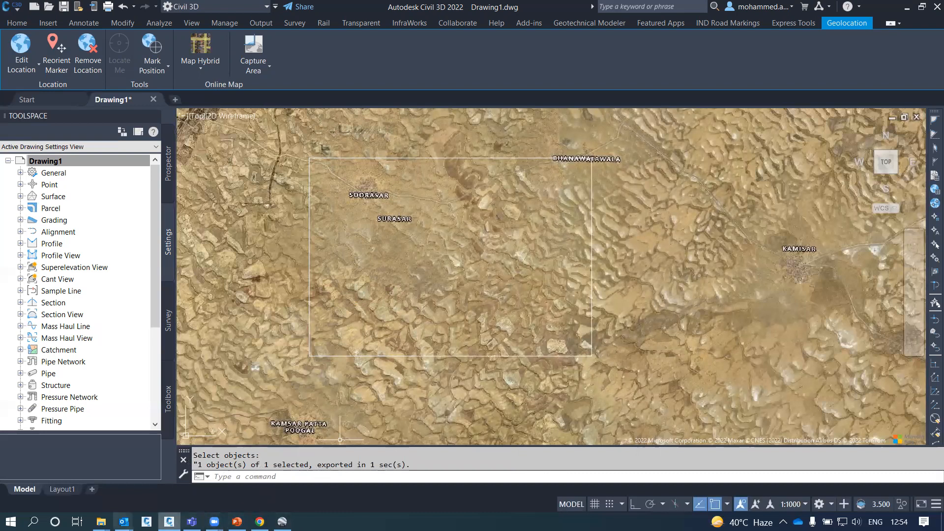
# Switch to File Explorer and check the Solar Workflow folder on the Desktop for the exported C3D project- boundry KML file
pyautogui.moveTo(101, 522)
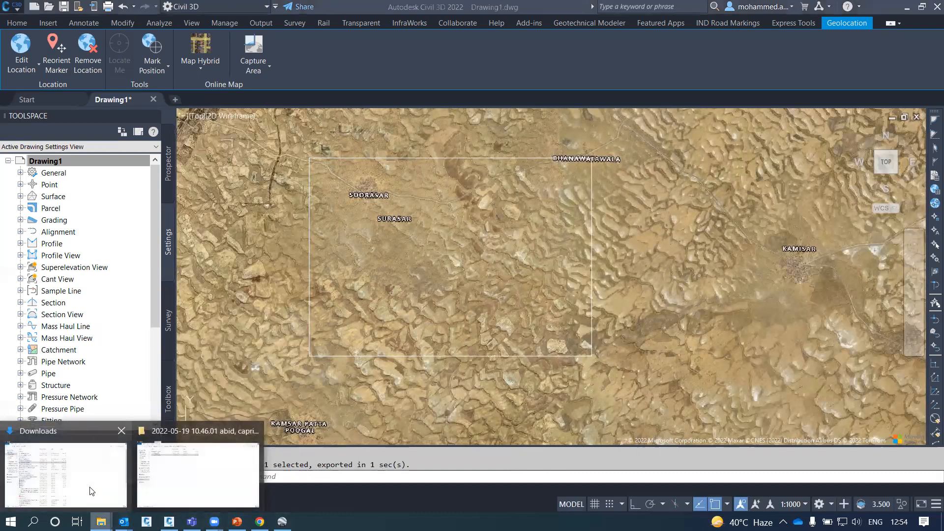
pyautogui.click(64, 465)
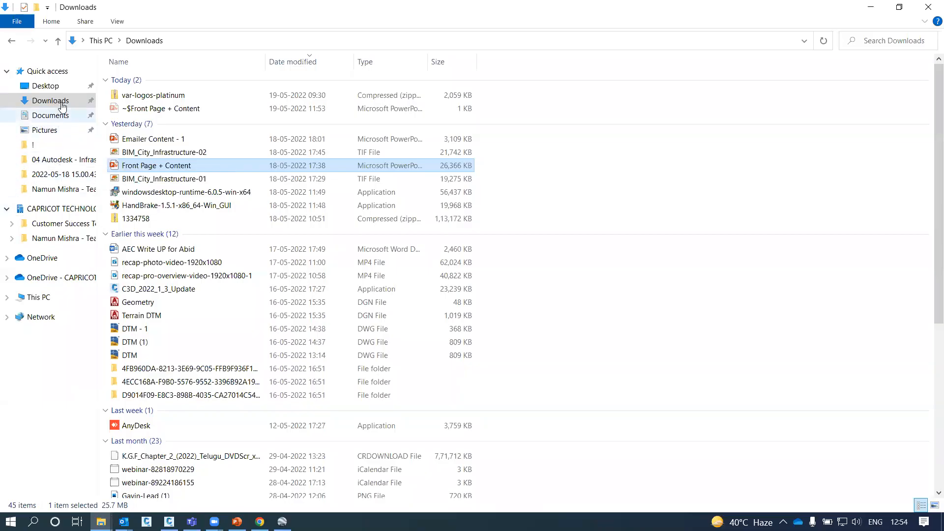
pyautogui.click(72, 91)
pyautogui.doubleClick(415, 93)
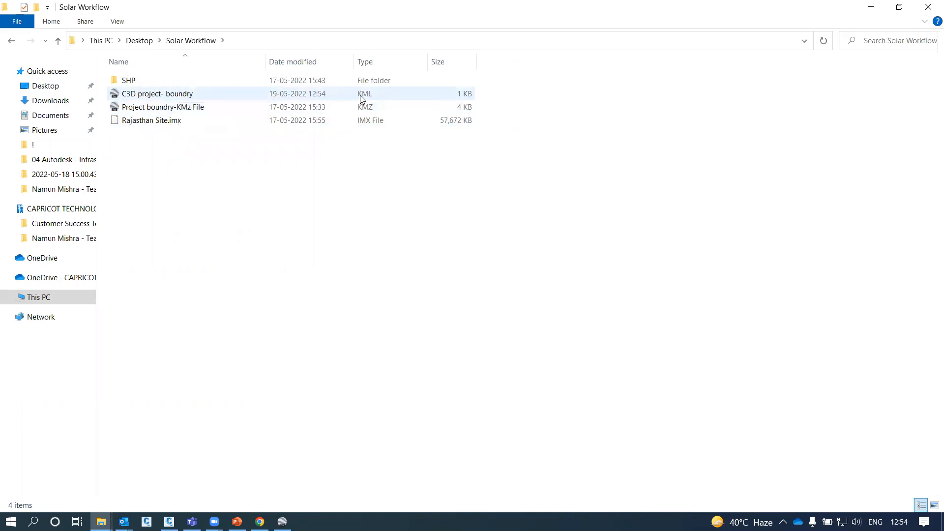
pyautogui.press('ctrl')
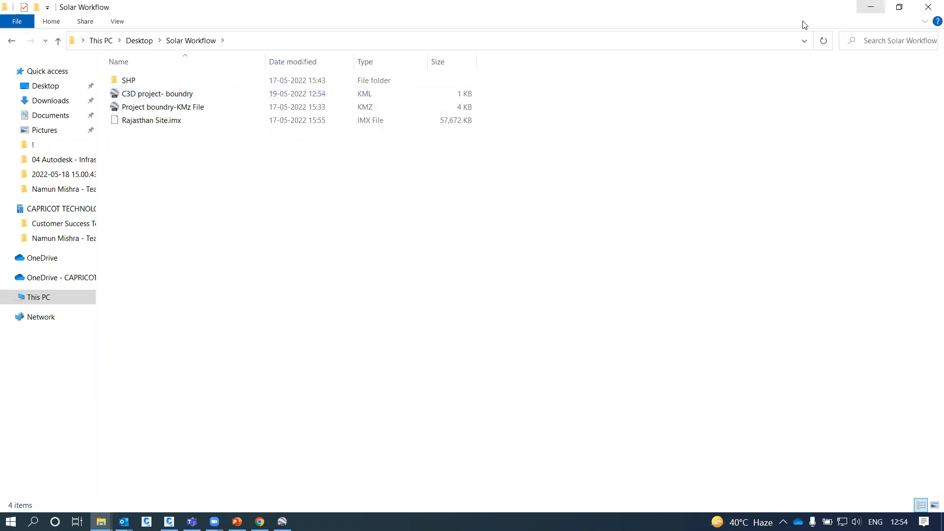
# Switch to Google Earth Pro and open the C3D project- boundry KML file from the Desktop's Solar Workflow folder to view the whole boundary
pyautogui.click(283, 522)
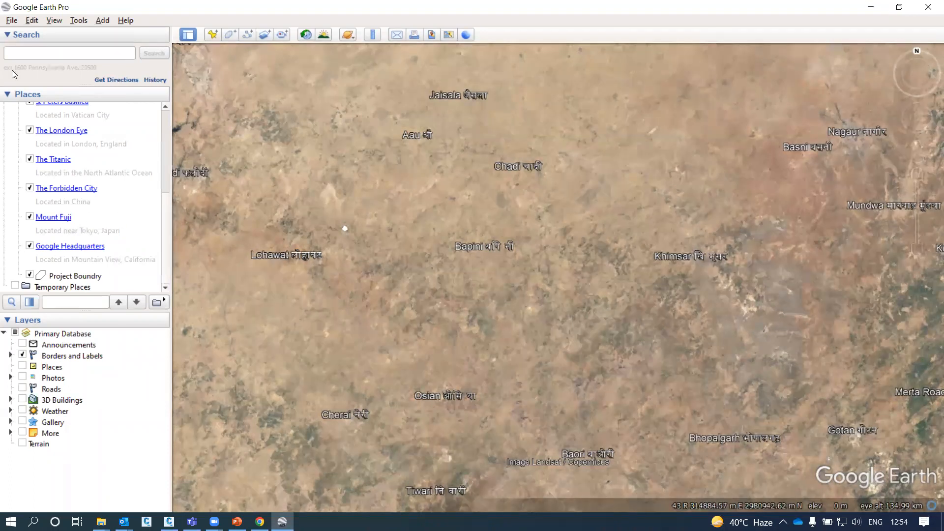
pyautogui.click(11, 21)
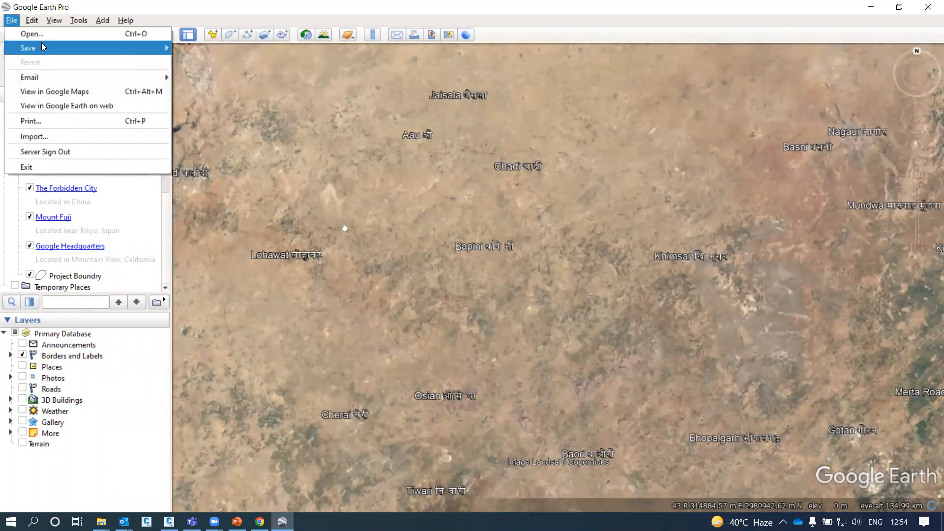
pyautogui.click(193, 111)
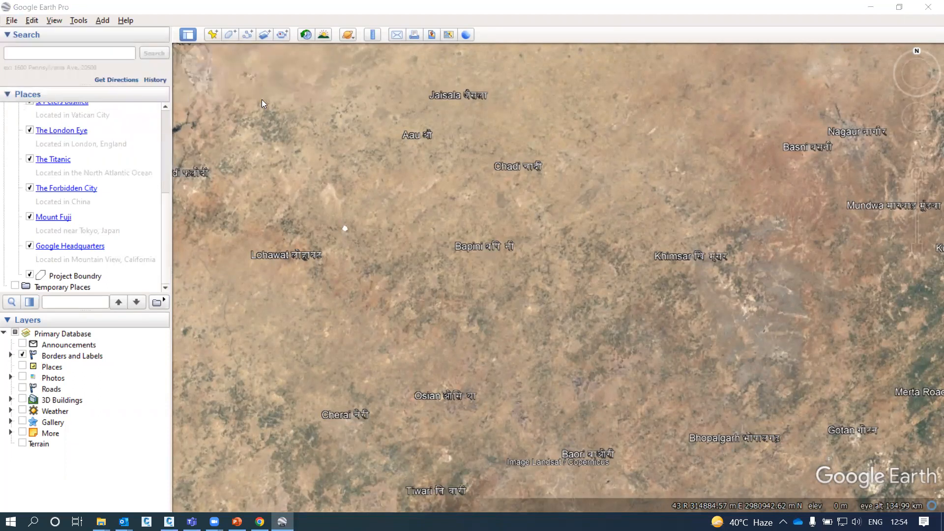
pyautogui.click(439, 72)
pyautogui.click(414, 74)
pyautogui.click(414, 74)
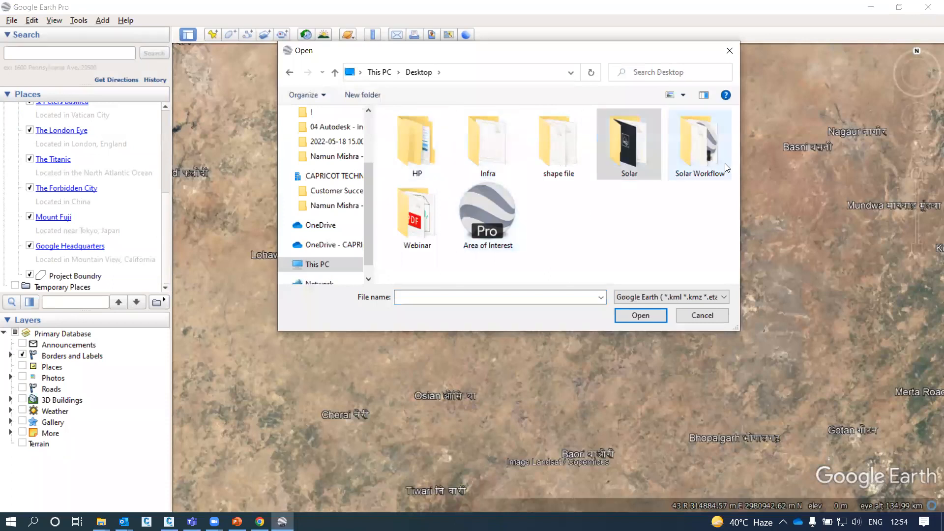
pyautogui.click(718, 159)
pyautogui.press('Return')
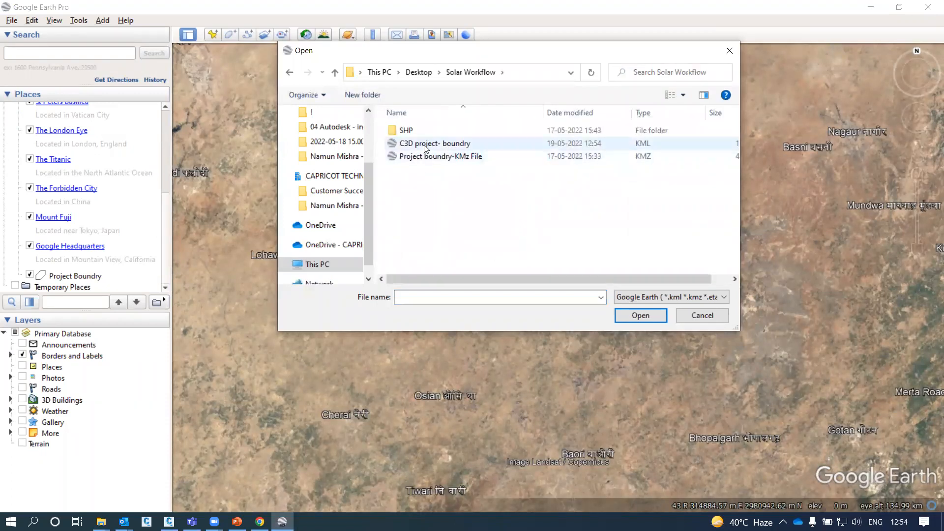
pyautogui.click(426, 148)
pyautogui.click(631, 314)
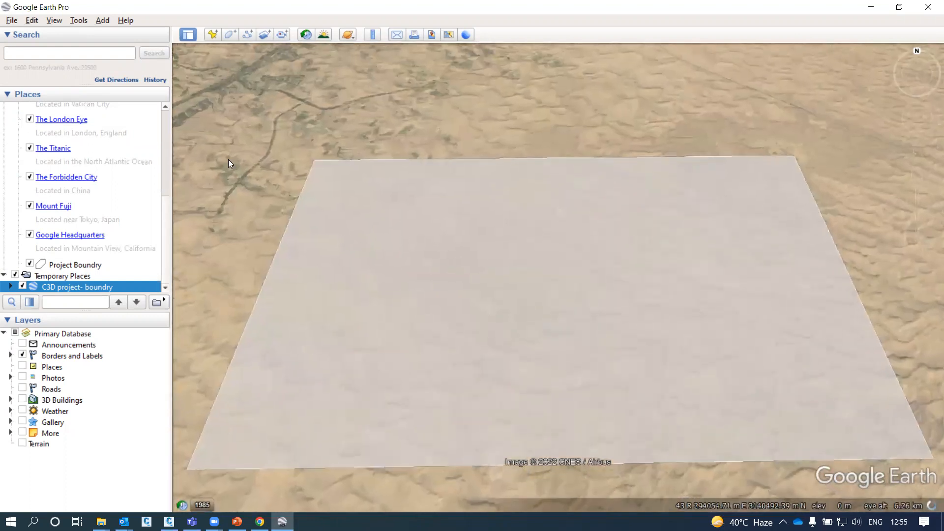
pyautogui.scroll(-3, 236, 177)
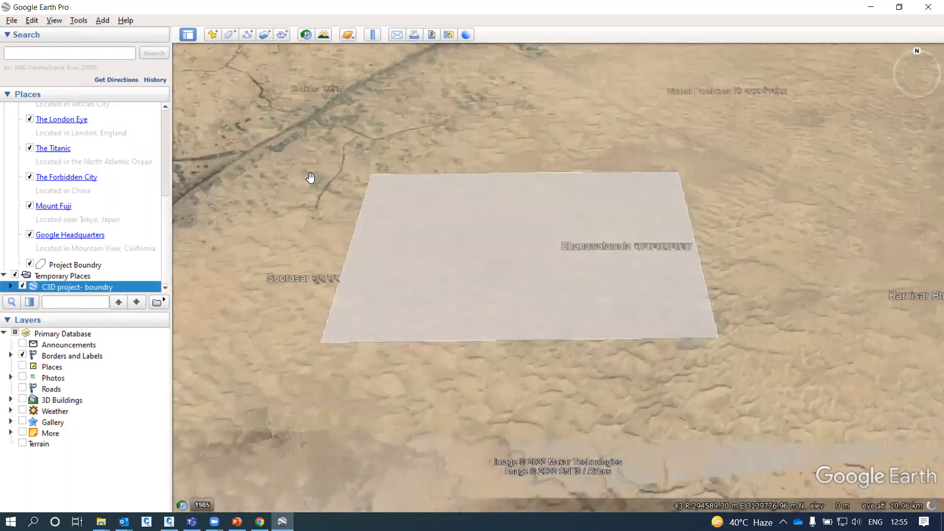